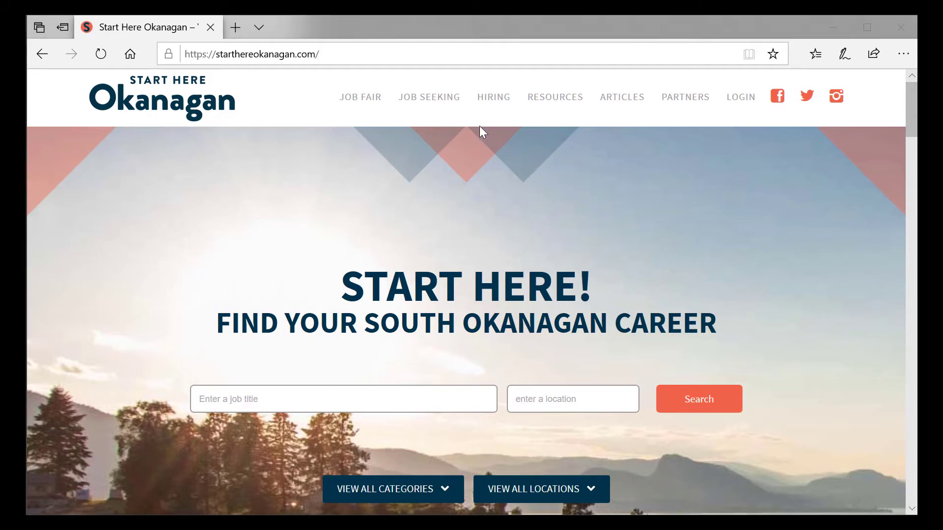
Open the Hiring page, look over its employer information, and proceed with Find Your Next Employee
left_click(492, 101)
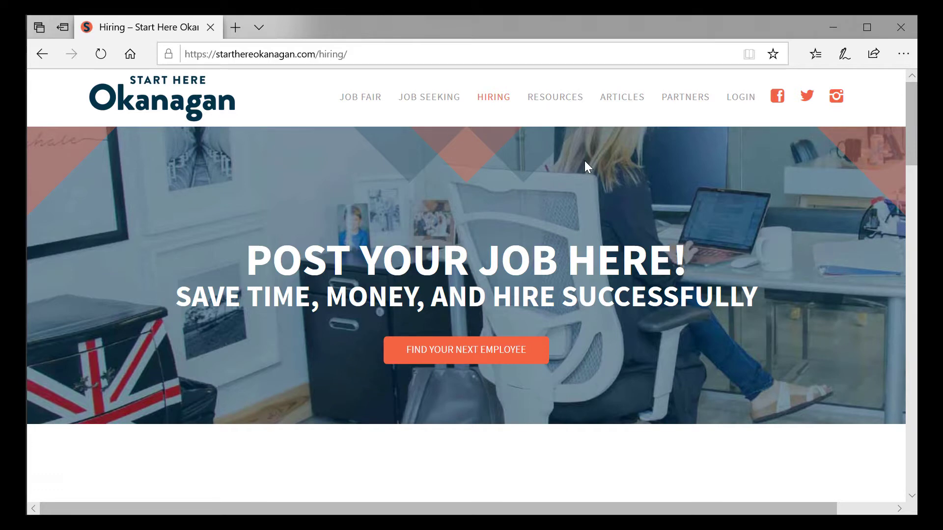
scroll(585, 161, "down", 5)
scroll(587, 169, "down", 5)
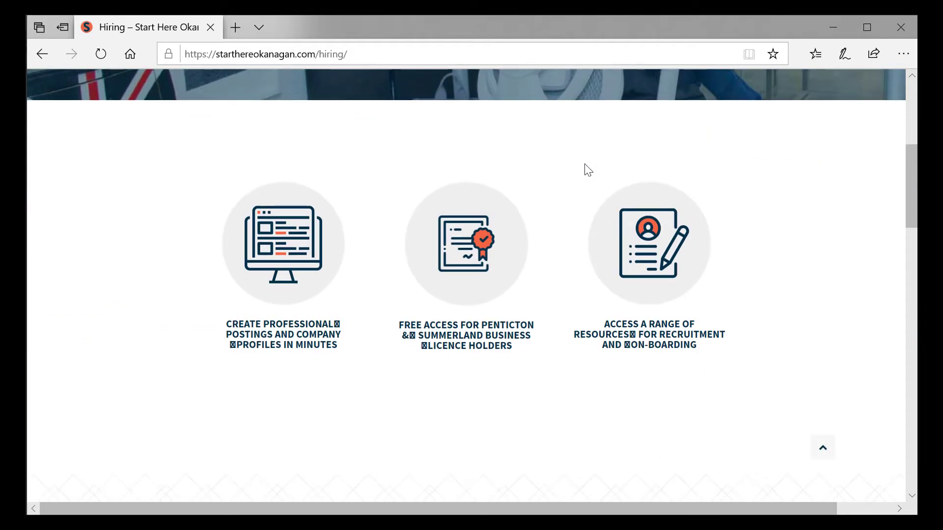
scroll(586, 168, "down", 3)
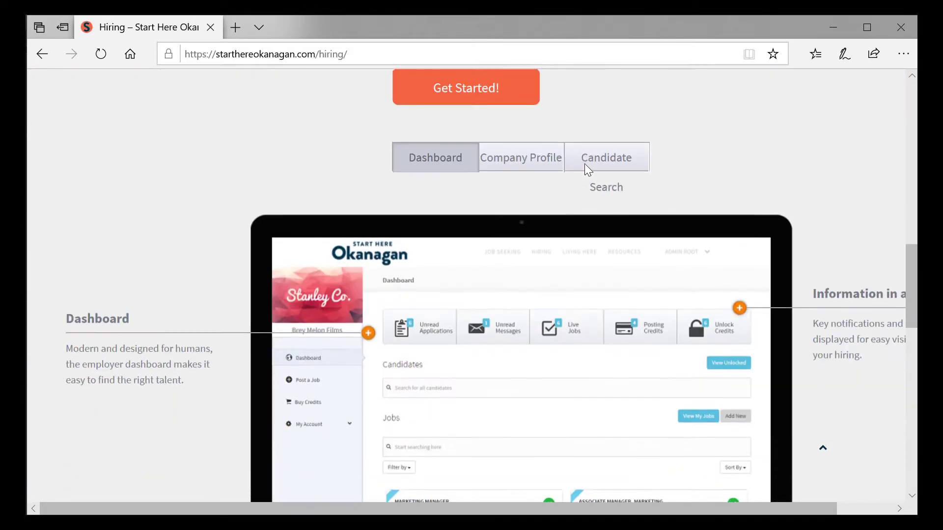
scroll(586, 168, "up", 5)
scroll(570, 147, "up", 5)
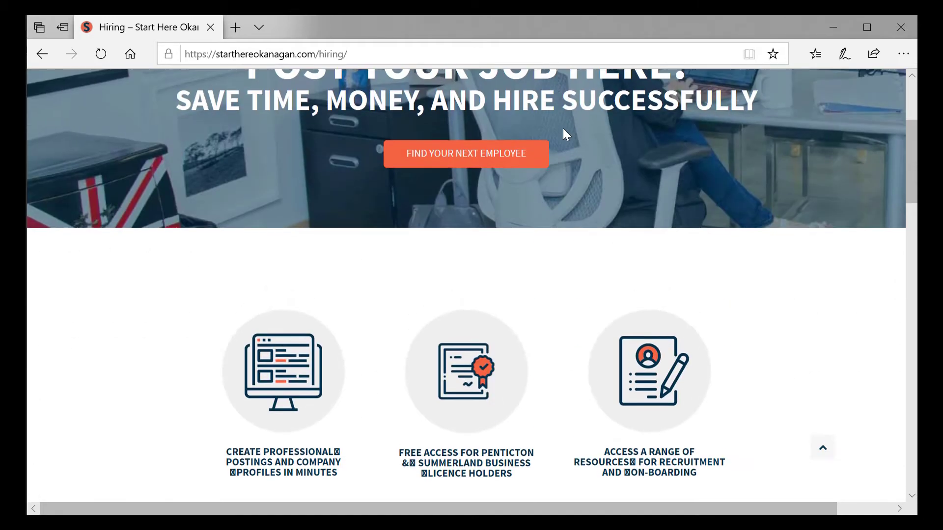
scroll(568, 142, "up", 3)
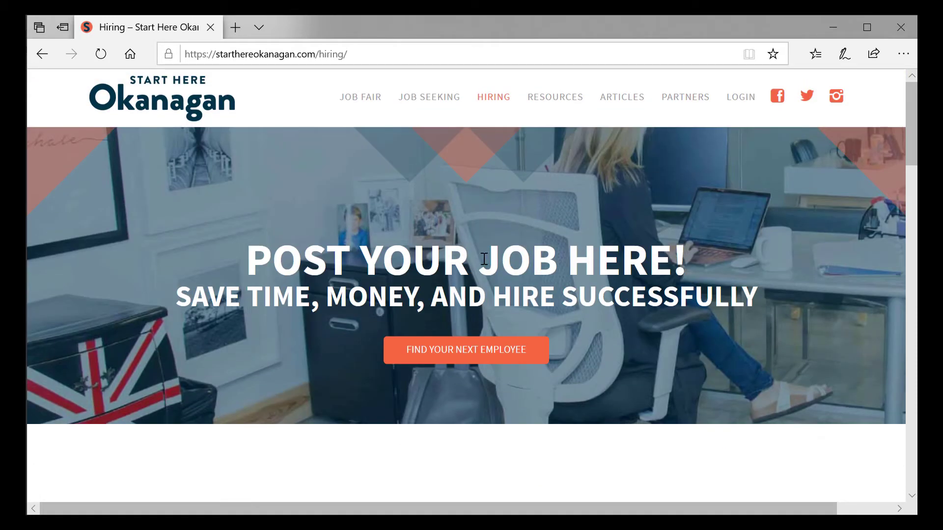
left_click(453, 361)
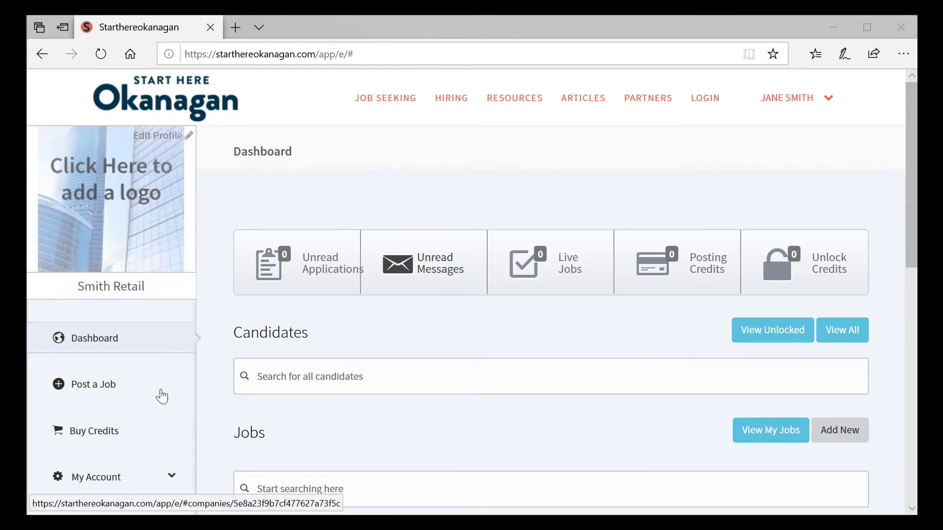
Open the Account Settings page of the employer account
scroll(152, 436, "down", 3)
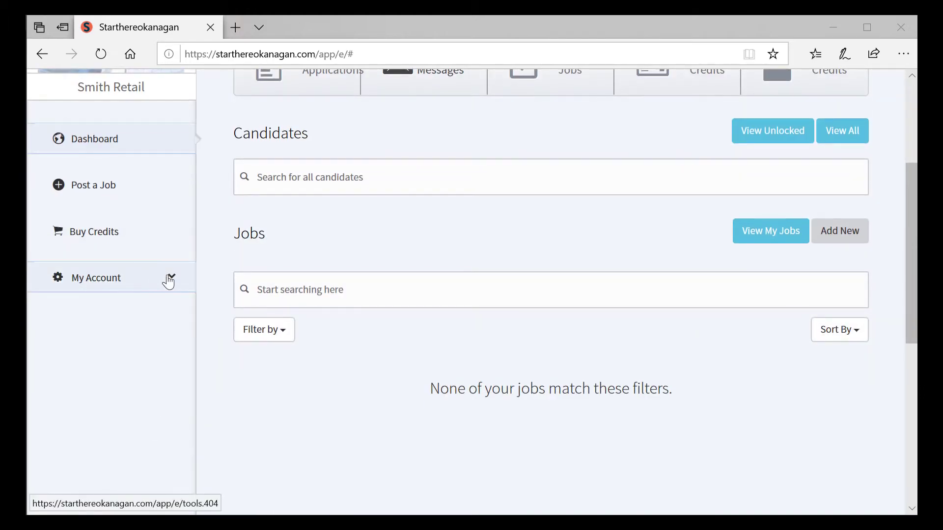
left_click(164, 279)
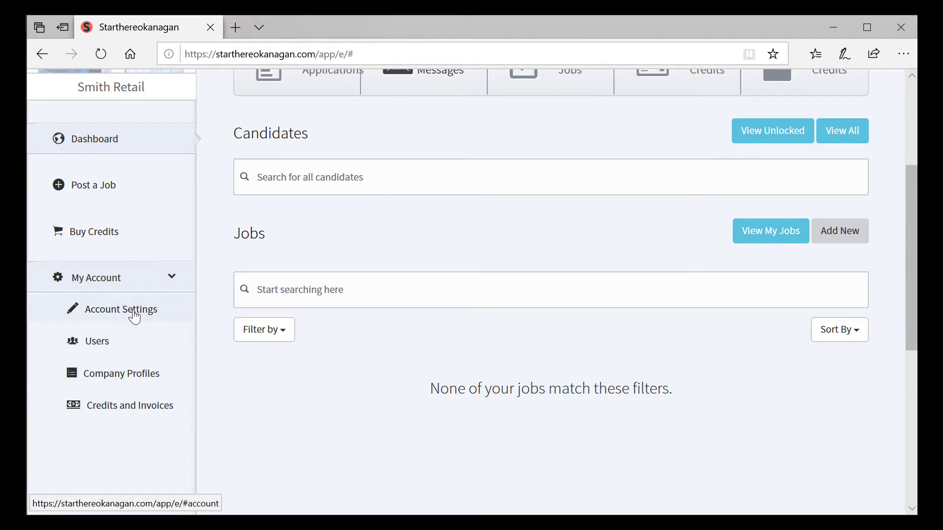
left_click(131, 309)
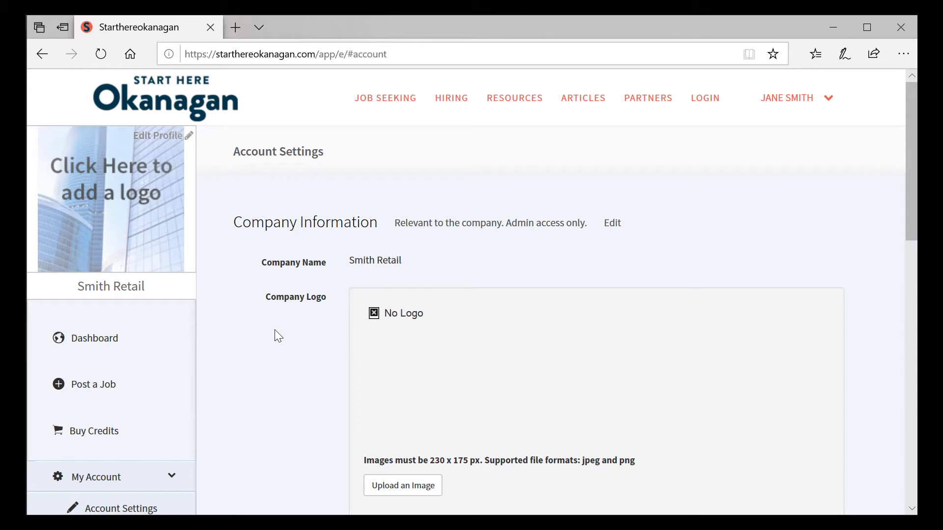
Upload the demo-logo image as the company logo in the Company Information section
left_click(413, 489)
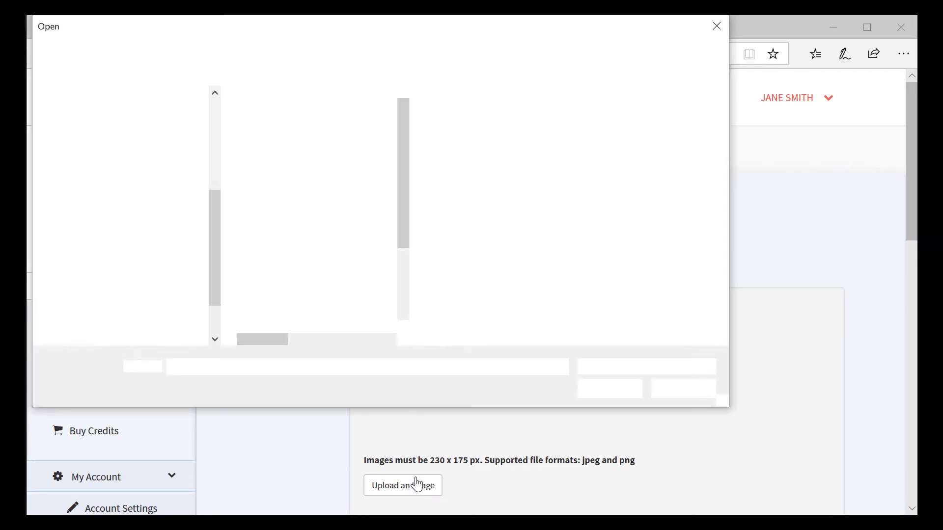
left_click(297, 198)
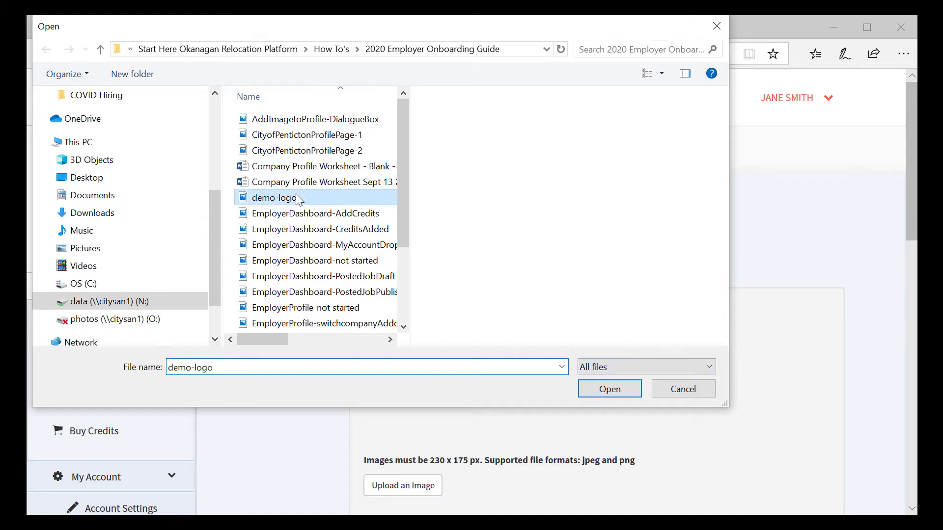
left_click(616, 392)
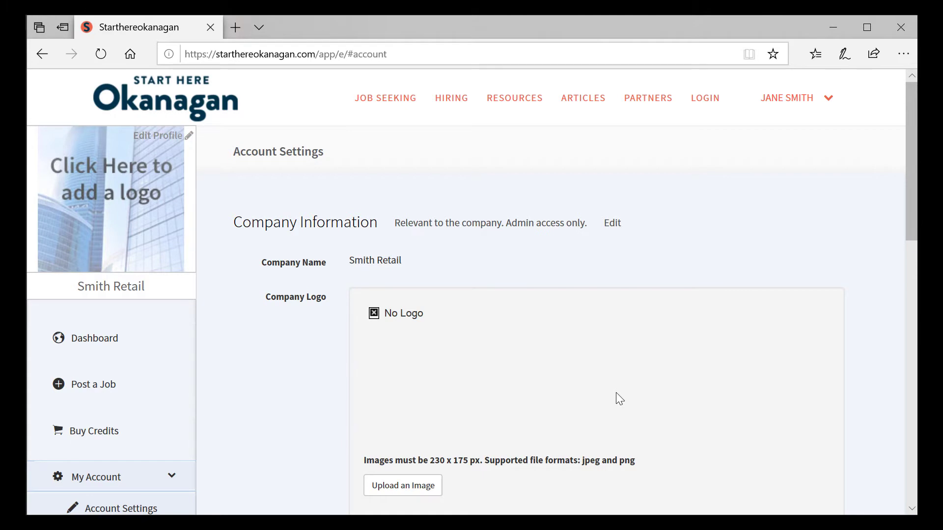
scroll(617, 399, "down", 4)
scroll(617, 398, "up", 4)
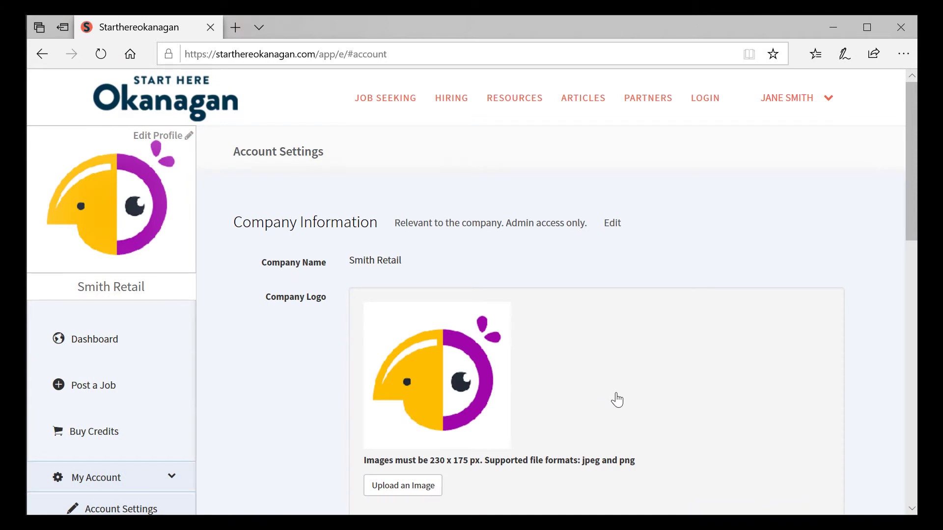
Look over the personal information and password fields, and save the account settings
scroll(288, 348, "down", 8)
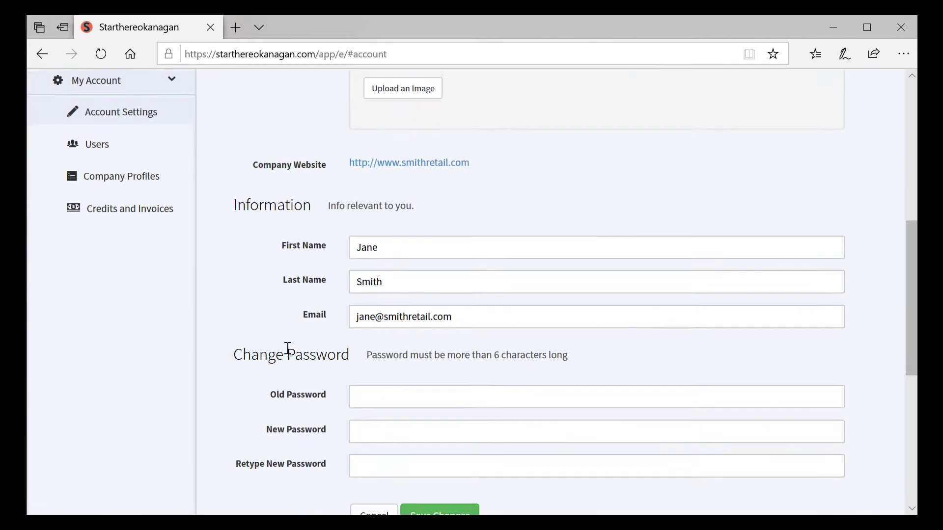
scroll(288, 349, "down", 3)
left_click(471, 386)
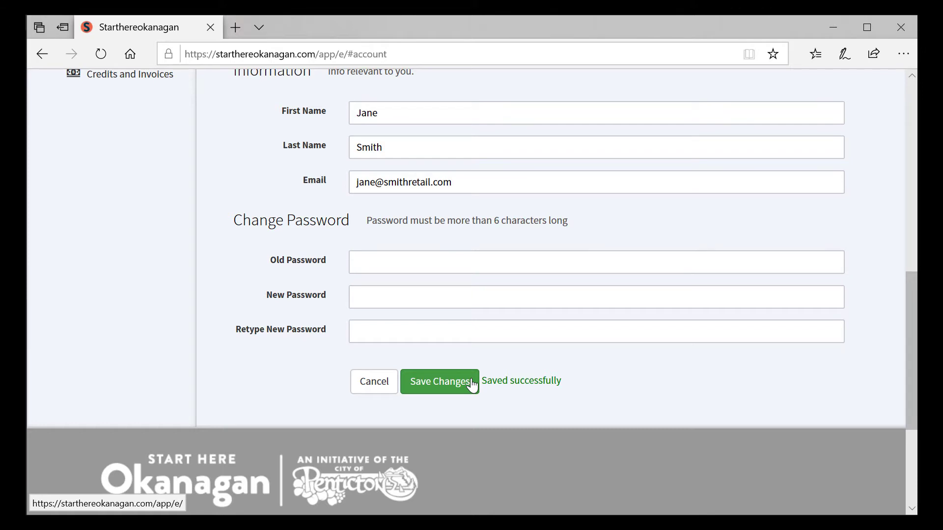
Check the logo in the account settings and open the company profile for editing
scroll(250, 294, "up", 6)
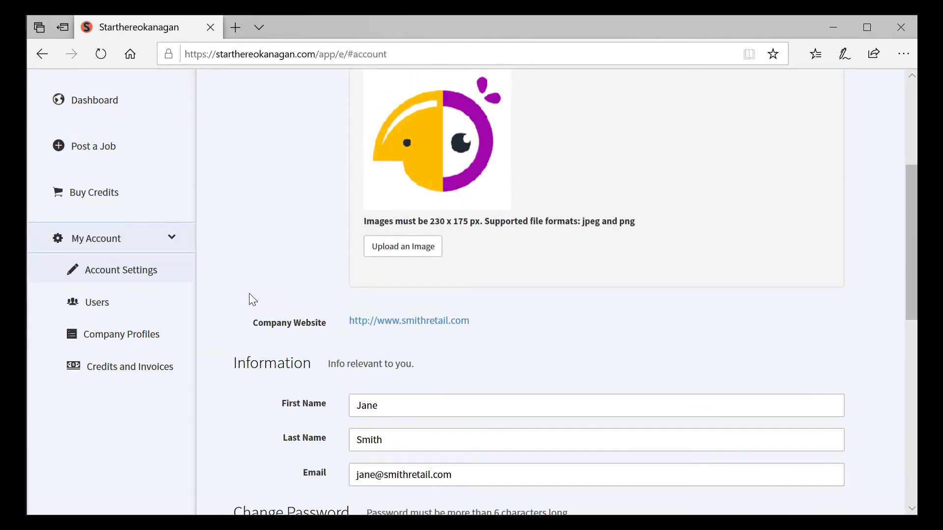
scroll(249, 295, "up", 5)
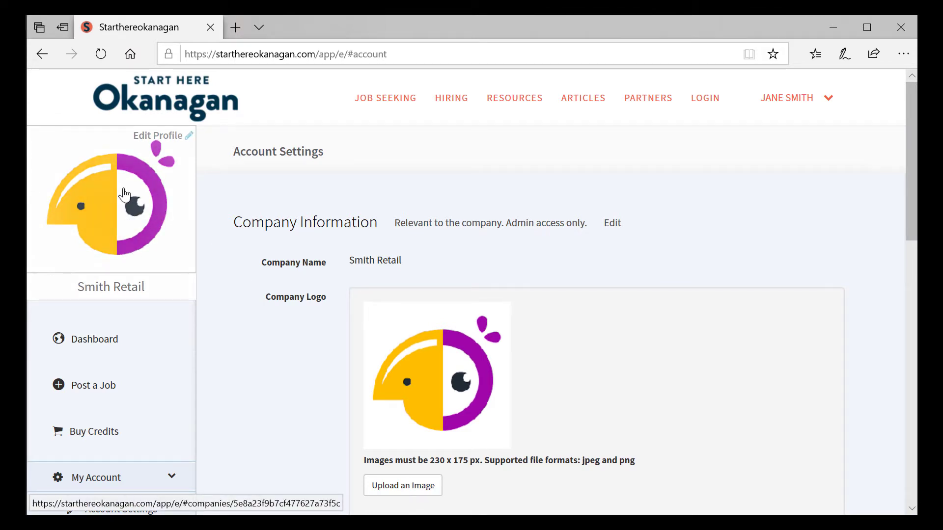
scroll(125, 195, "down", 4)
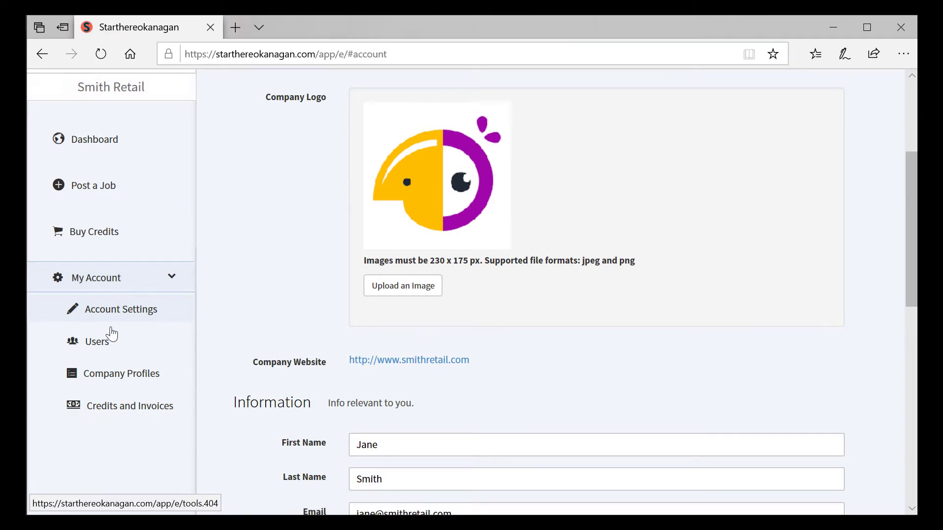
left_click(112, 375)
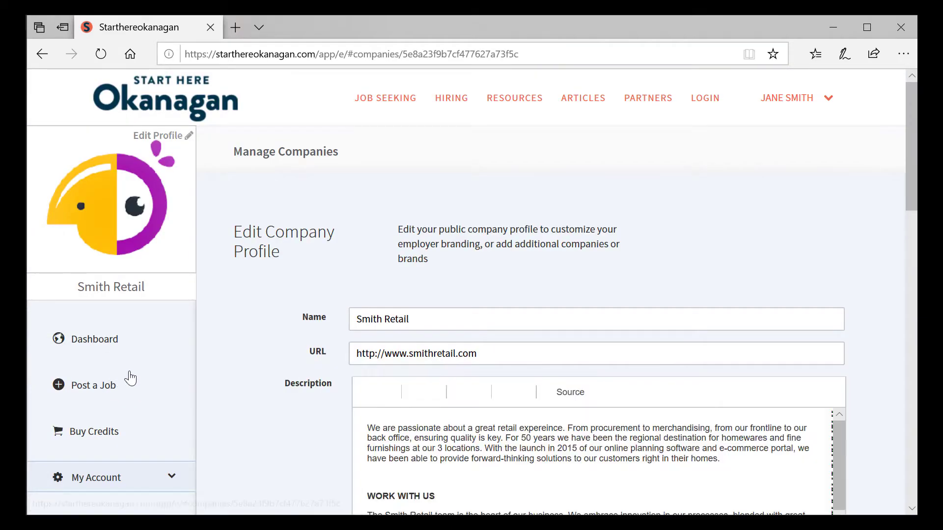
Examine the company profile's name, URL and full description, from the introduction to the Connect With Us links
scroll(254, 326, "down", 3)
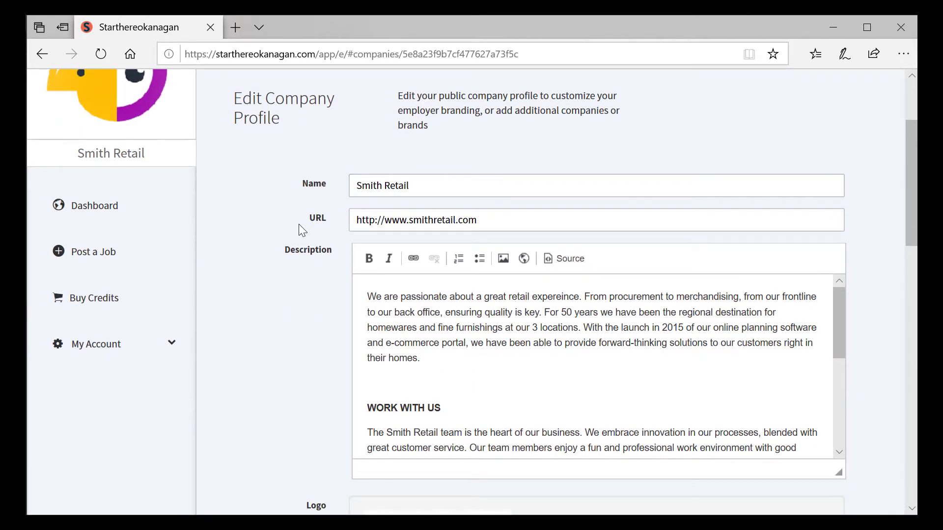
left_click_drag(421, 189, 352, 190)
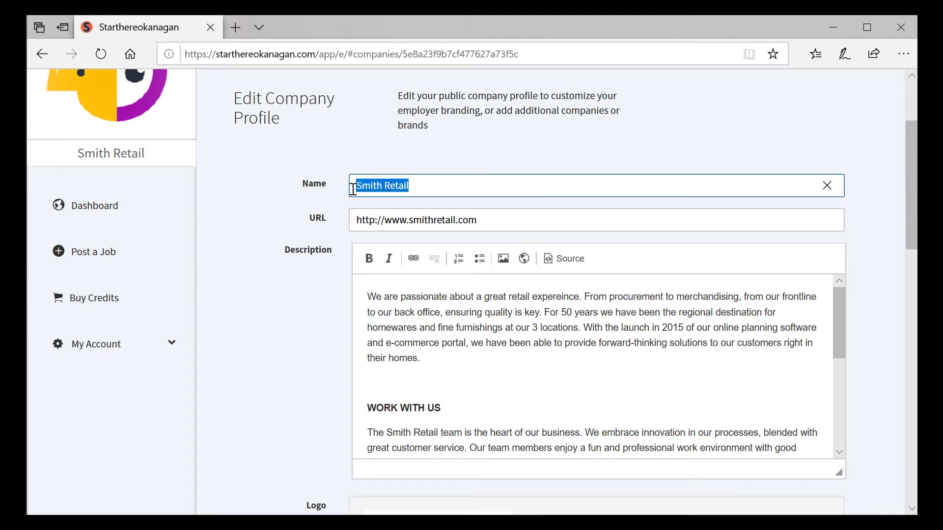
left_click(272, 202)
scroll(272, 202, "down", 3)
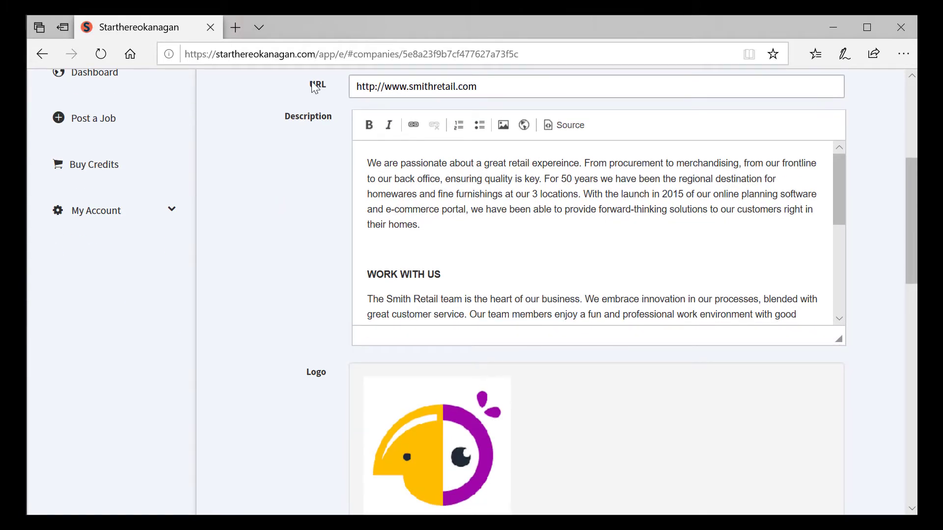
left_click(834, 197)
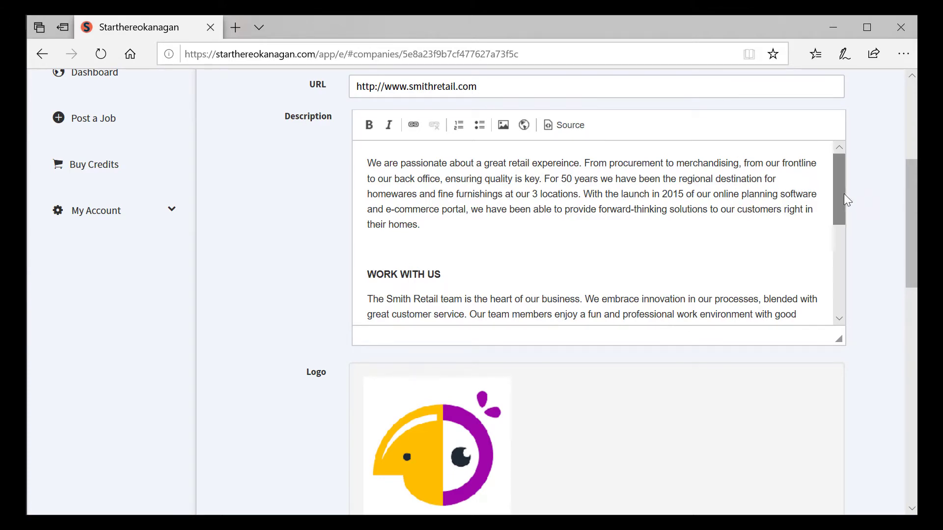
left_click_drag(842, 194, 849, 301)
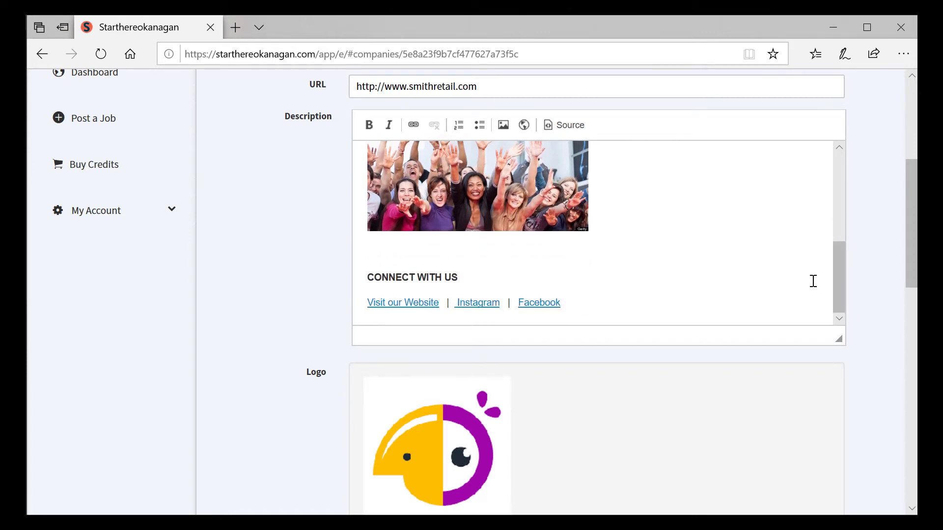
left_click_drag(838, 296, 840, 200)
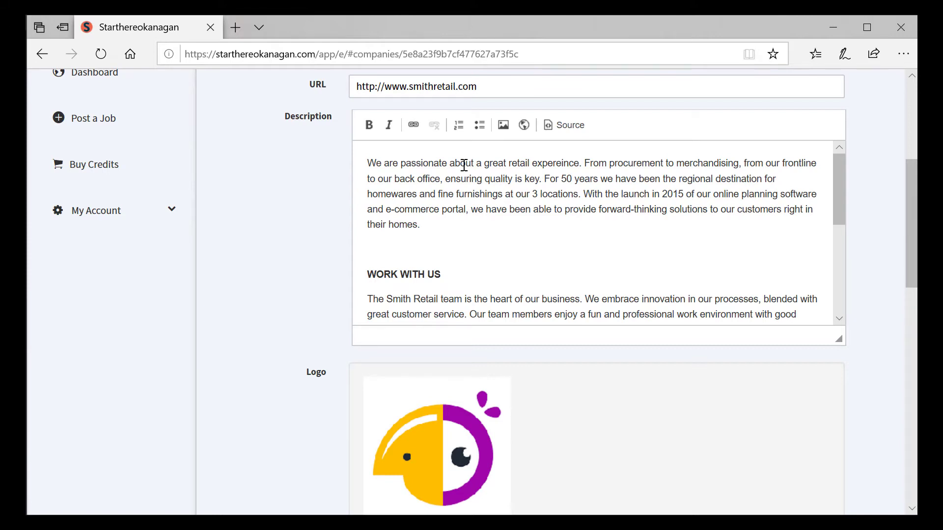
View the paste option for the blank paragraph above WORK WITH US, and switch the description to HTML source view and back
left_click(424, 247)
right_click(422, 247)
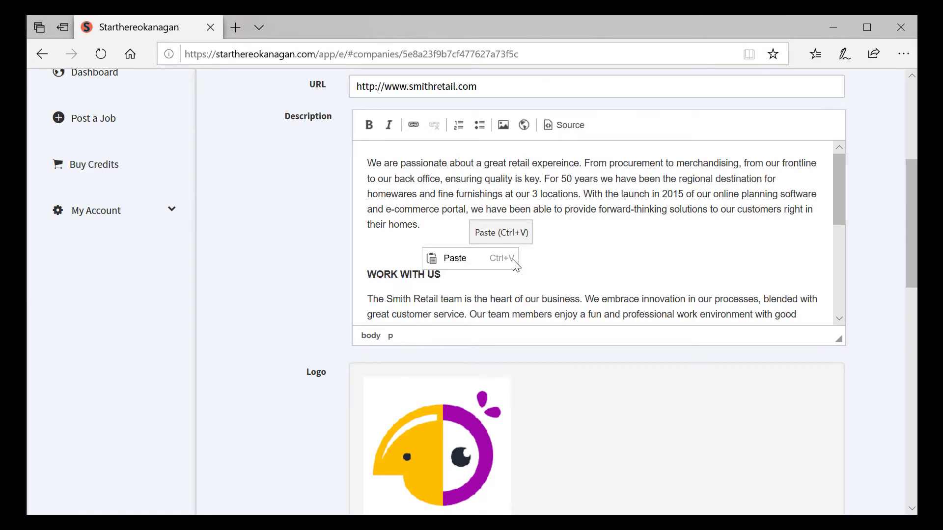
left_click(390, 244)
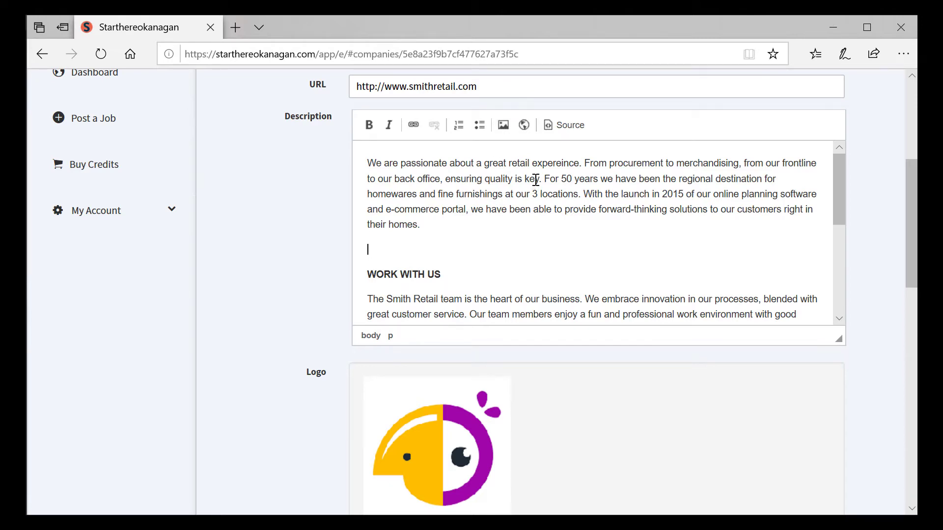
left_click(557, 128)
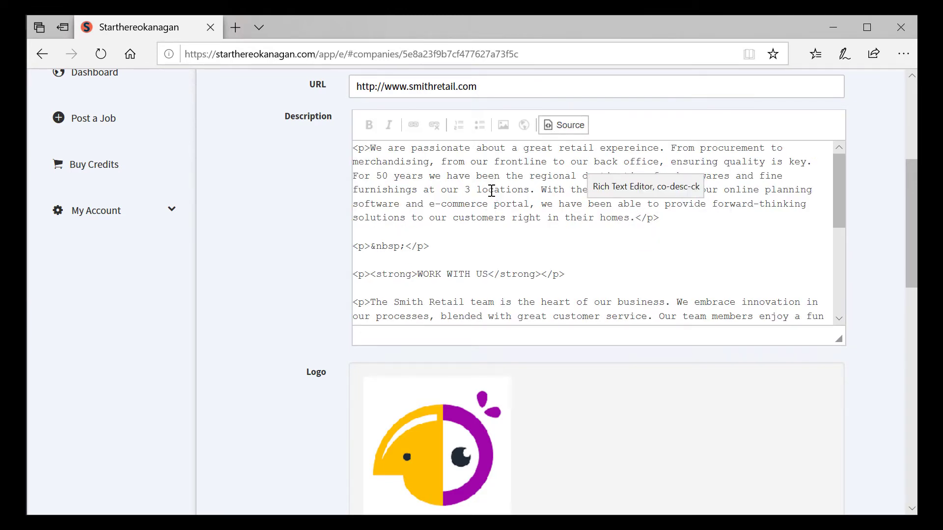
left_click(567, 126)
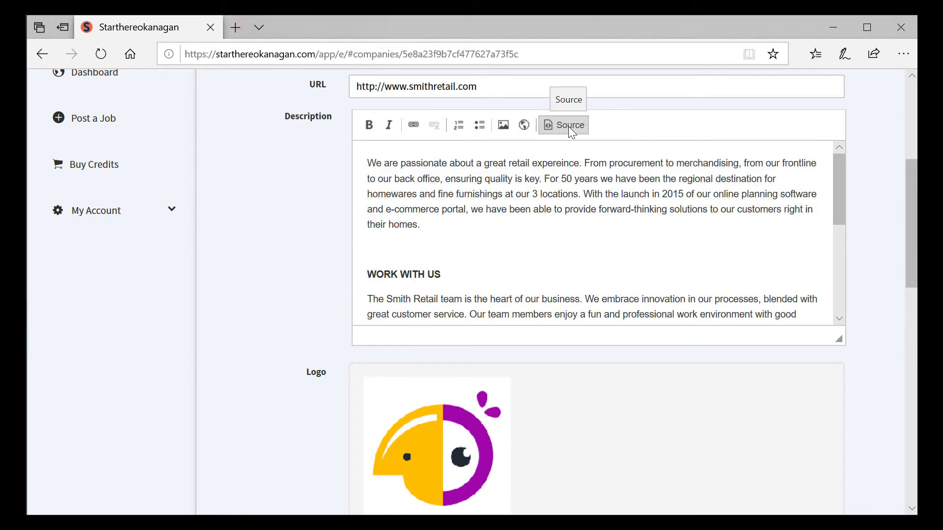
Save the changes to the company profile below its logo section
scroll(287, 258, "down", 3)
scroll(287, 255, "down", 1)
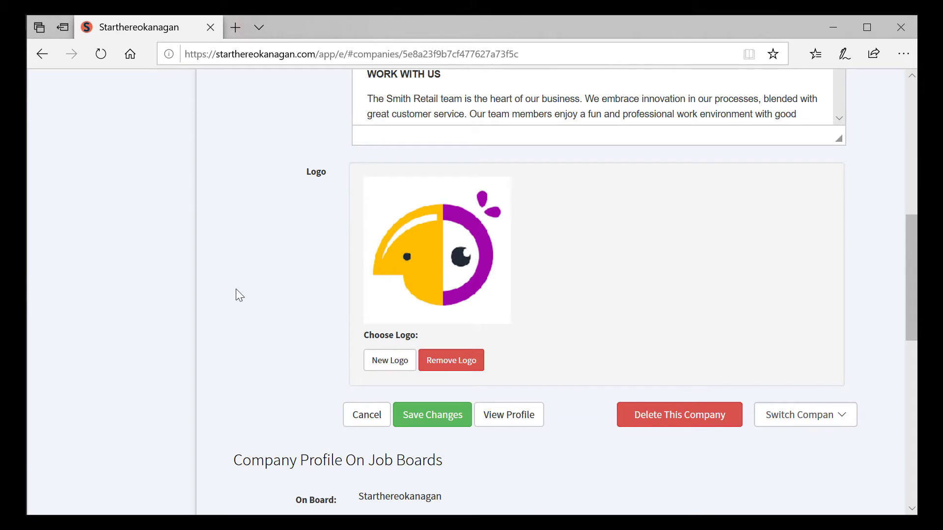
scroll(237, 294, "down", 1)
left_click(426, 358)
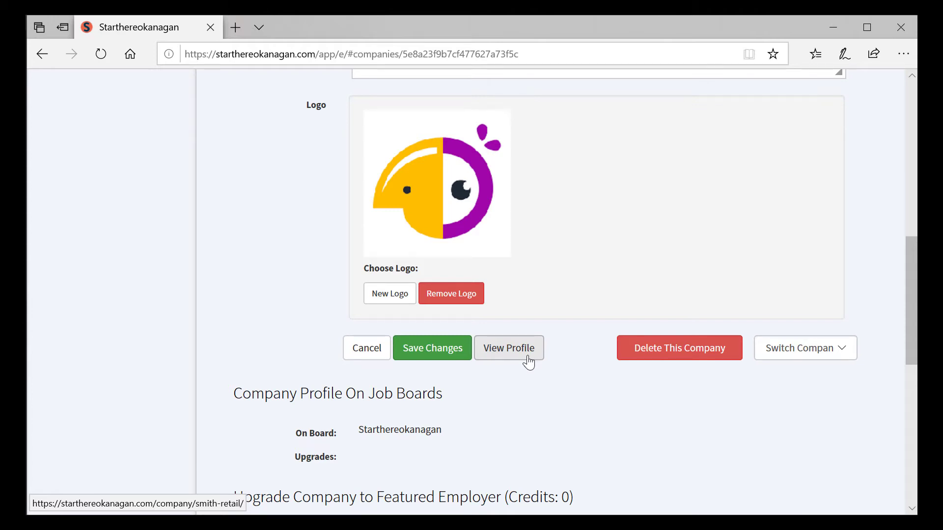
Examine the Upgrade Company to Featured Employer section, including its starting date and credit options
scroll(635, 415, "down", 6)
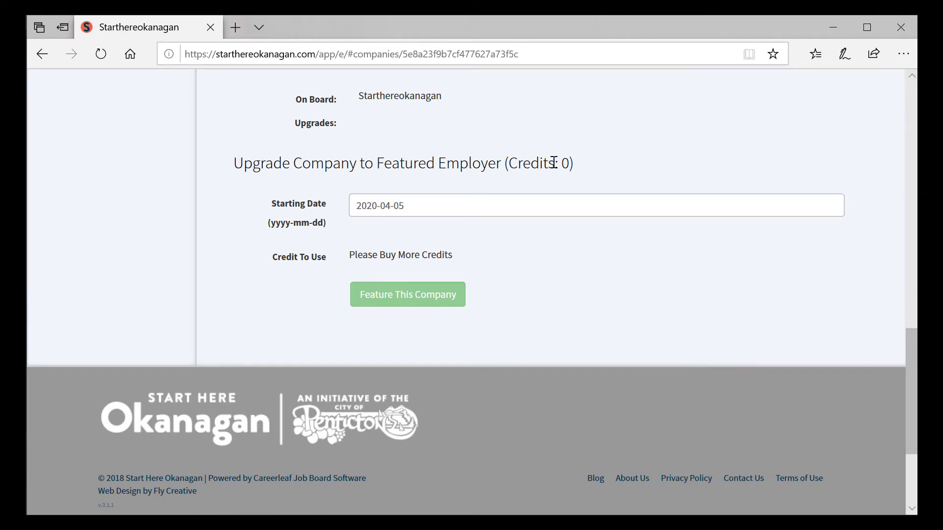
left_click_drag(570, 164, 238, 169)
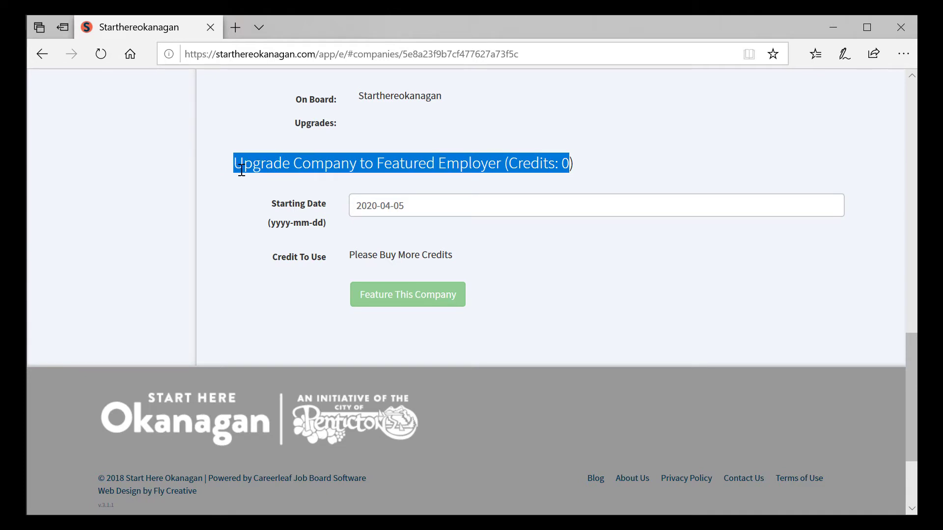
left_click(242, 169)
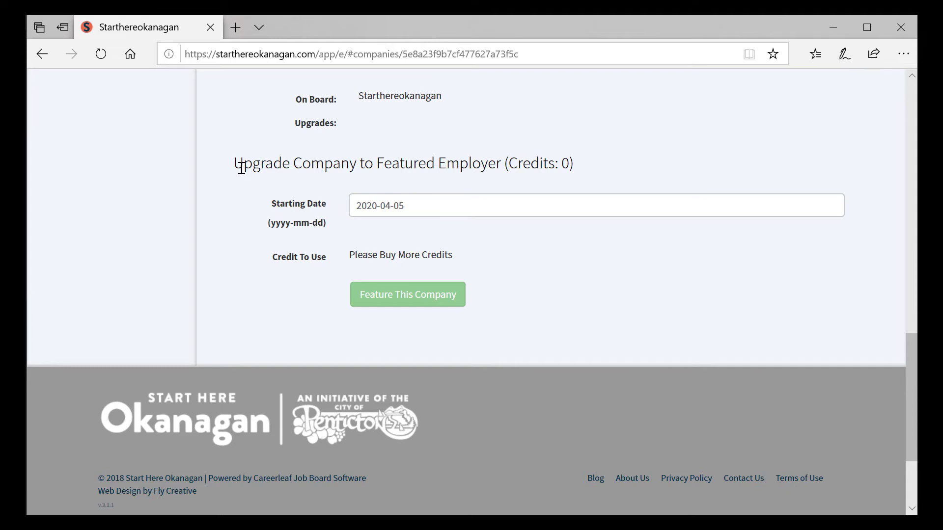
scroll(240, 168, "up", 13)
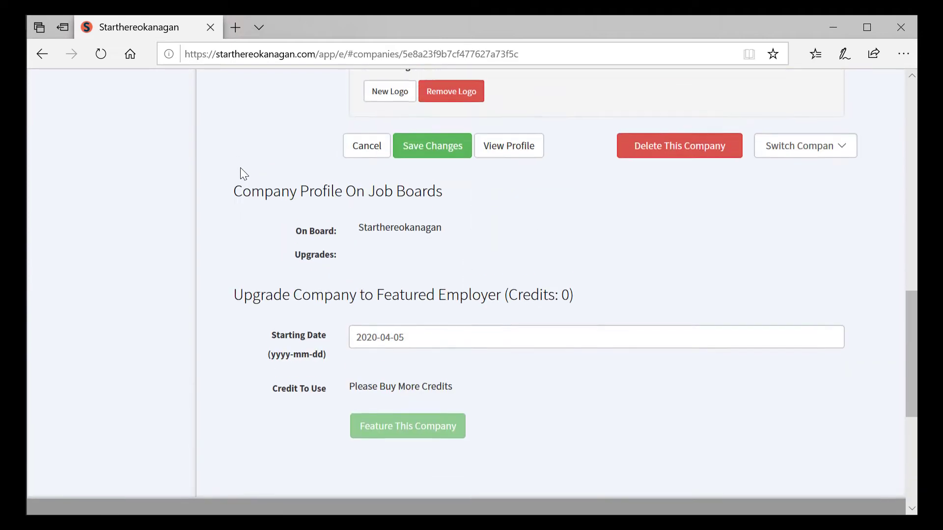
Start a new job posting from the dashboard and choose the 60-Day Job Posting option
scroll(241, 169, "up", 4)
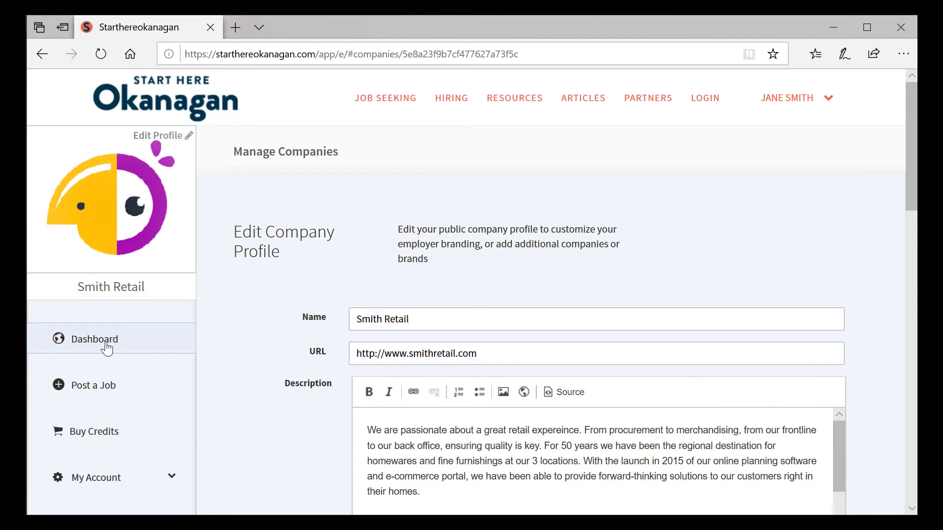
left_click(106, 349)
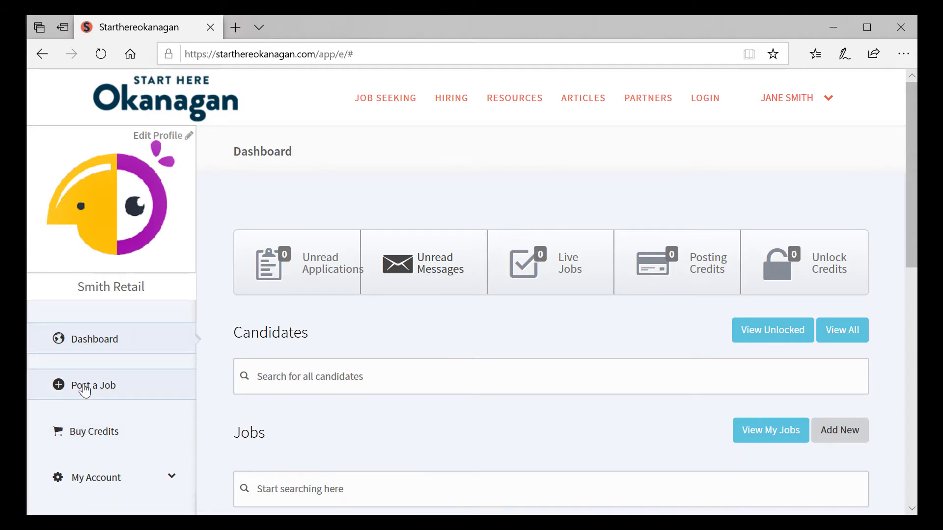
left_click(840, 432)
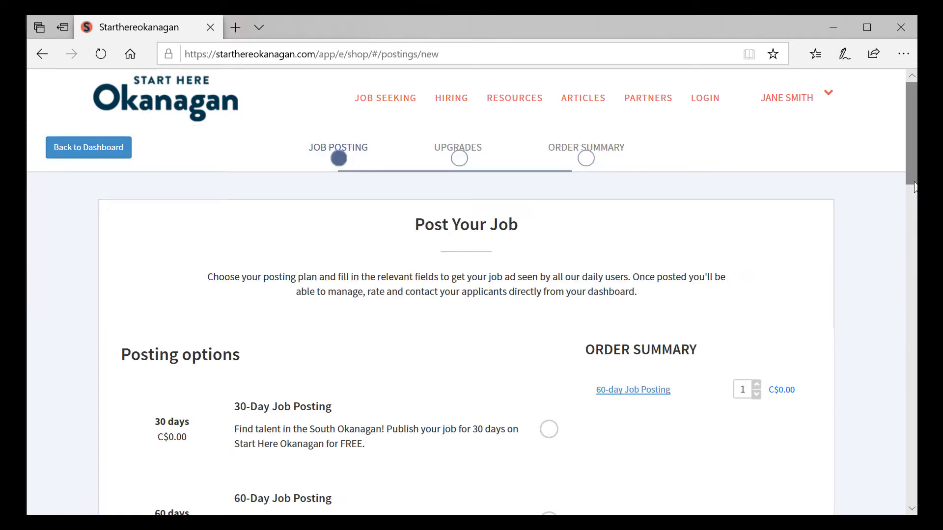
left_click_drag(914, 185, 913, 217)
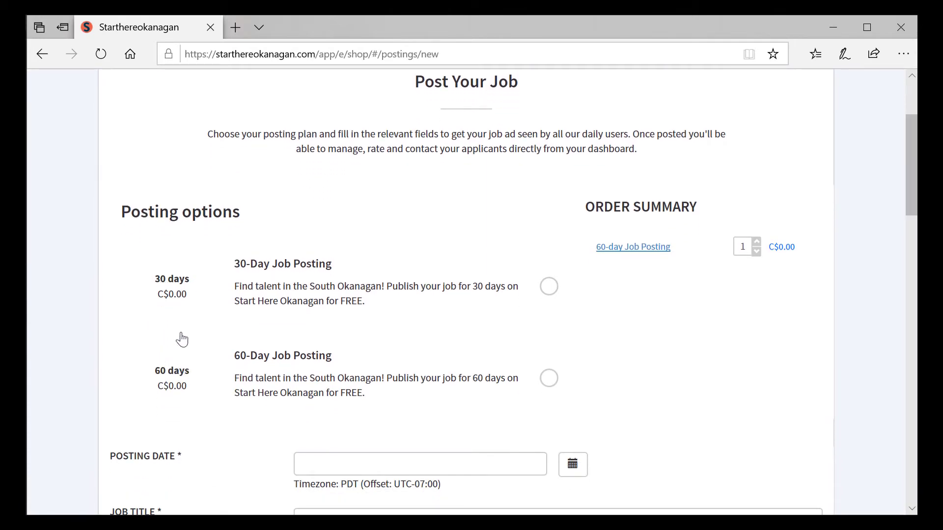
left_click(548, 381)
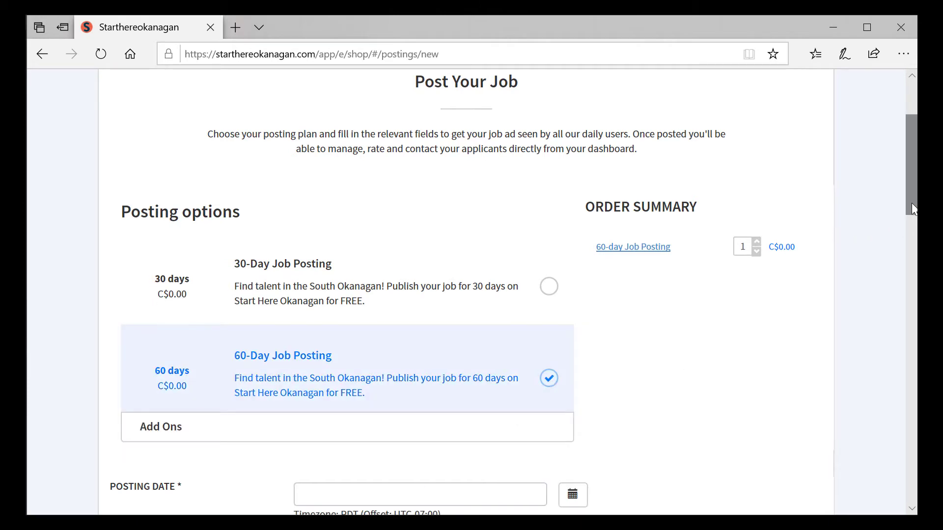
Set the job posting's posting date to 06-April-2020
left_click_drag(911, 202, 913, 294)
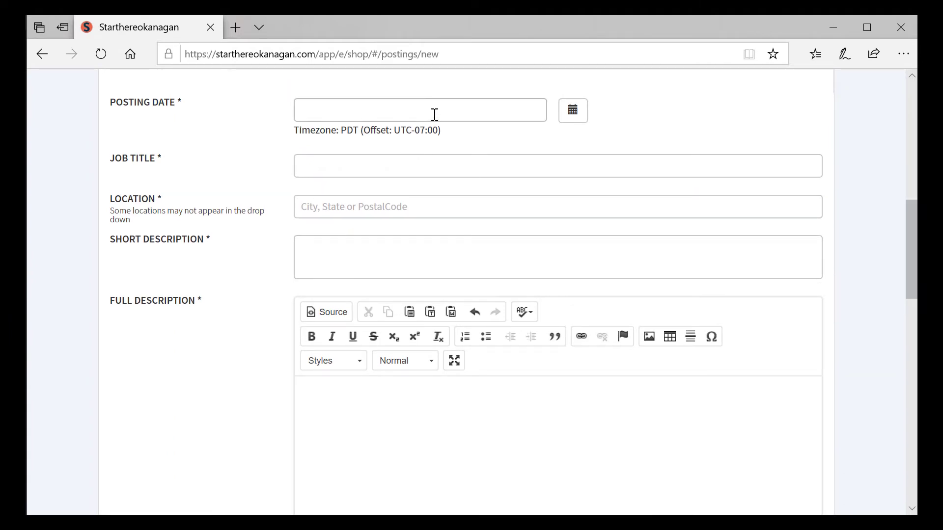
left_click(572, 118)
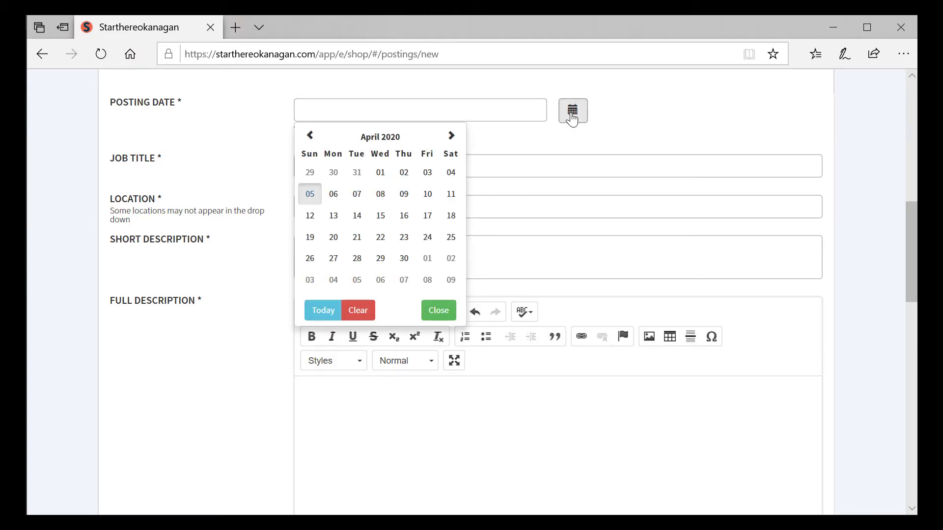
left_click(332, 196)
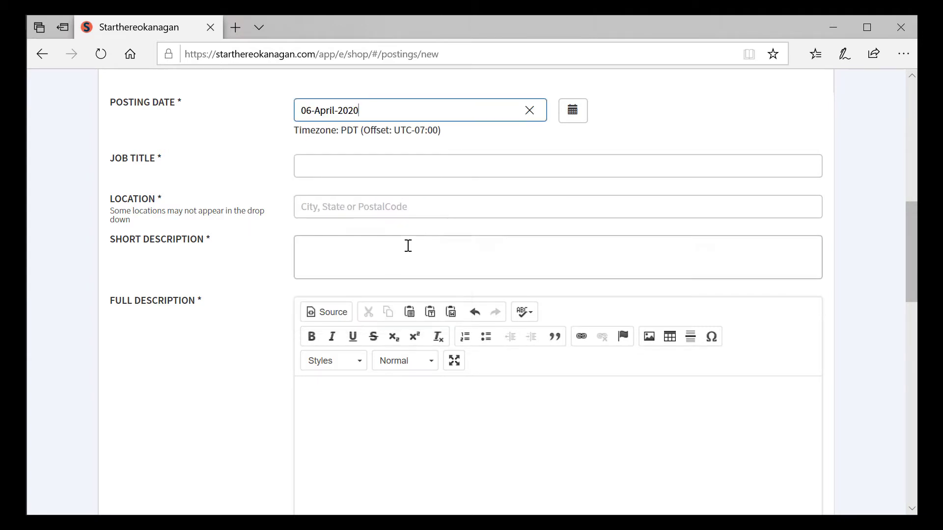
Enter "Administrative Assistant" as the job title and choose Penticton, British Columbia, Canada as the location
left_click(340, 165)
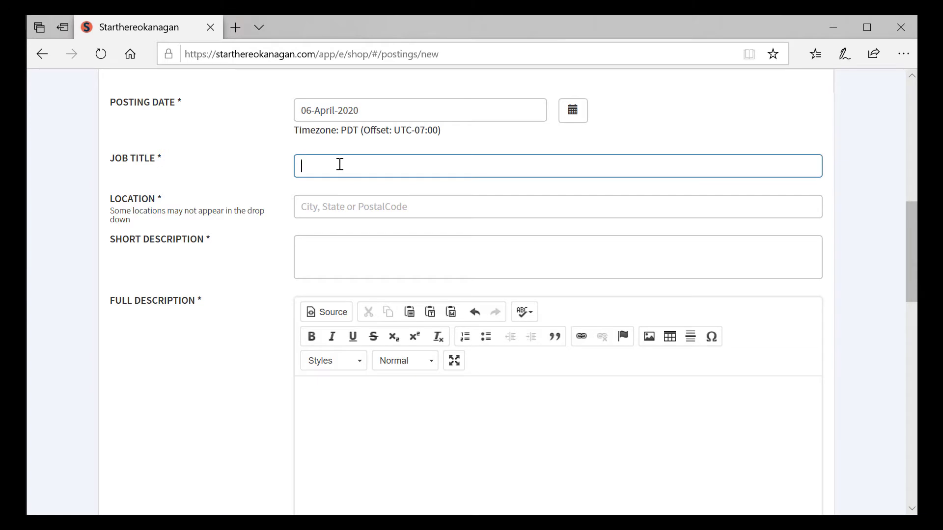
type("Administrative Assistant")
left_click(357, 201)
type("Penticton")
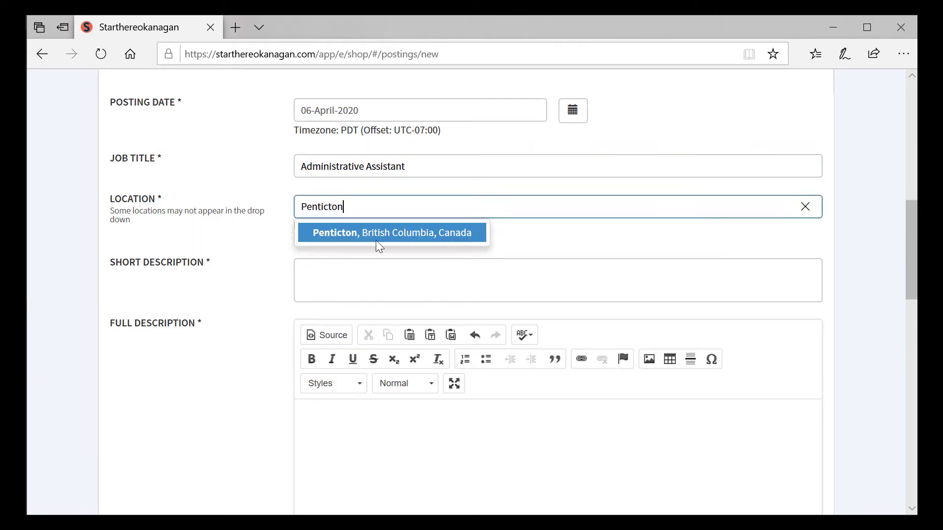
left_click(388, 232)
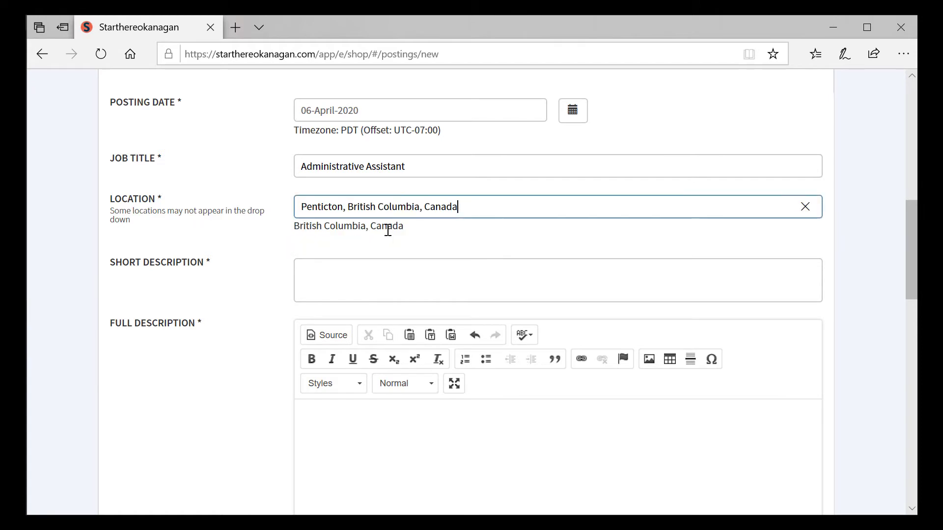
Enter "Administrative Duties in a great environment" as the job posting's short description
left_click(418, 278)
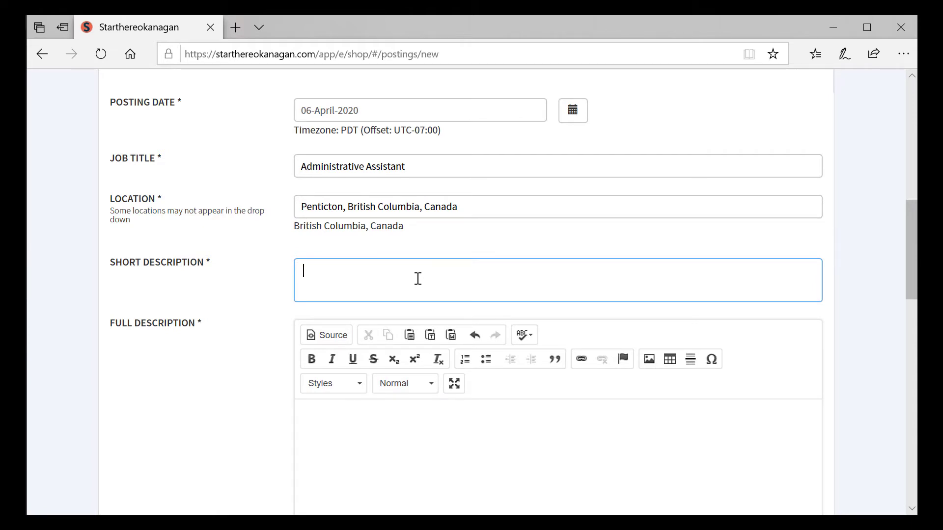
type("Administrative Duties")
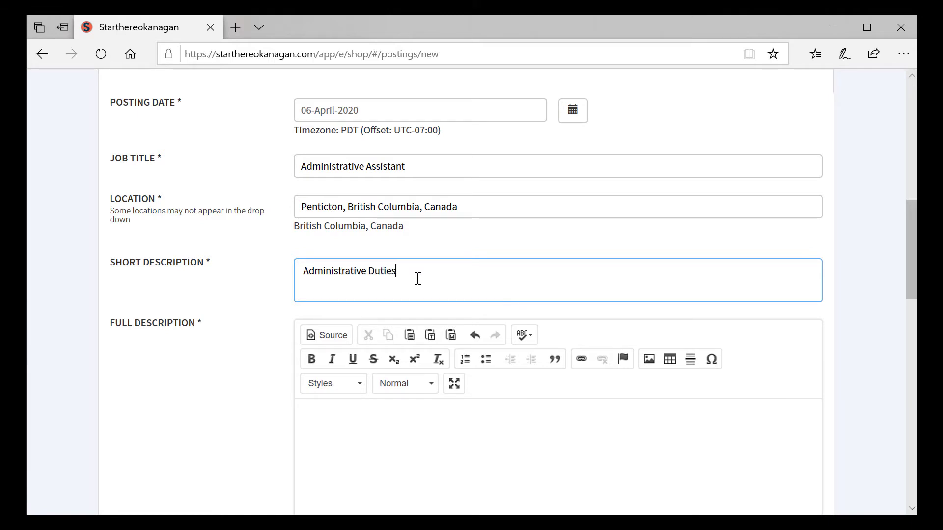
type(" ina great ebv")
key("BackSpace")
key("BackSpace")
type("nvironment")
left_click(407, 272)
Set the How To Apply option to Apply externally, with special instructions or a URL
scroll(420, 383, "down", 3)
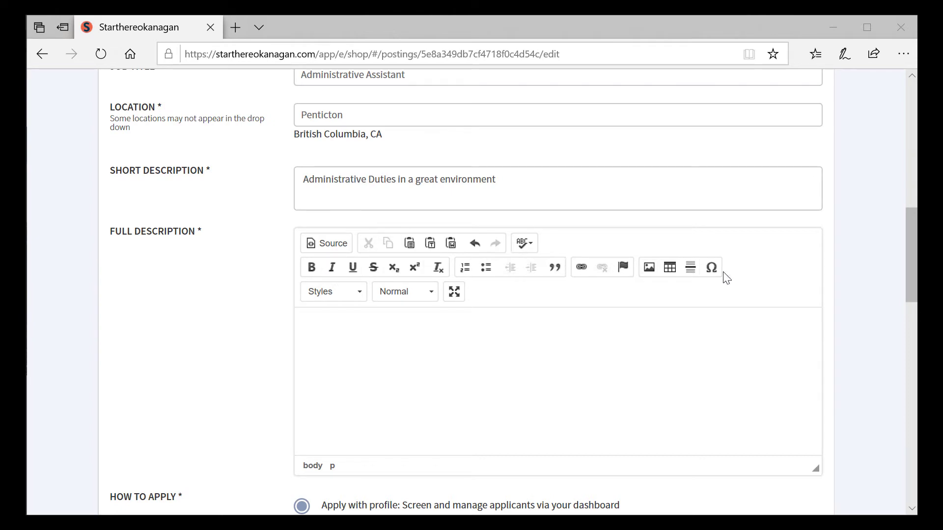
scroll(234, 363, "down", 1)
scroll(234, 363, "down", 2)
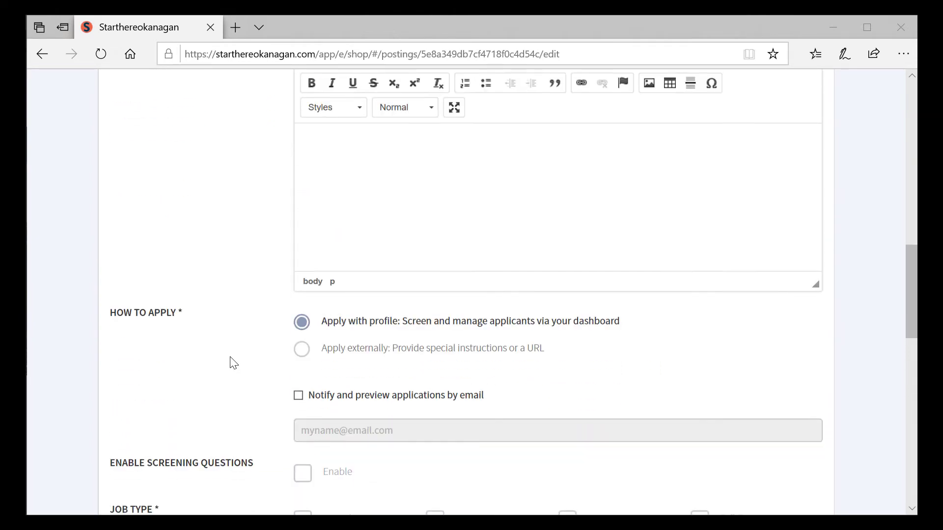
scroll(231, 362, "down", 1)
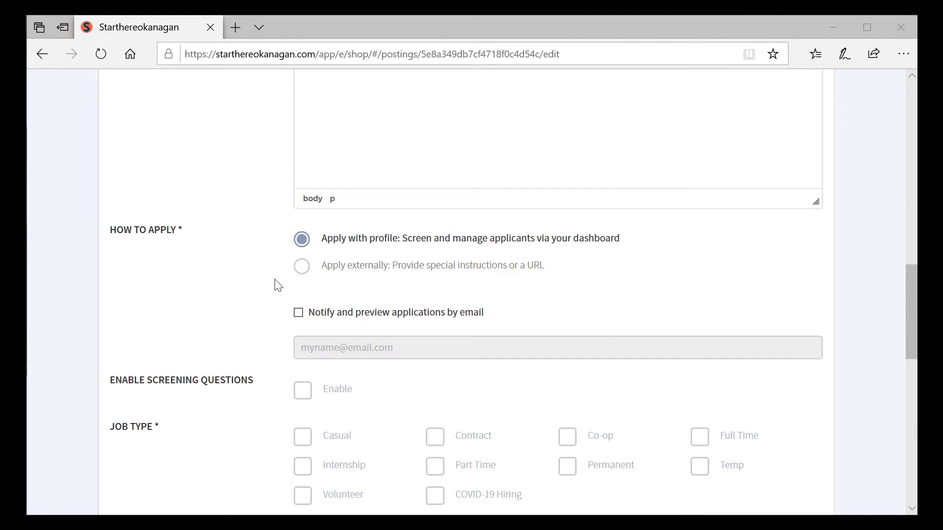
left_click(303, 268)
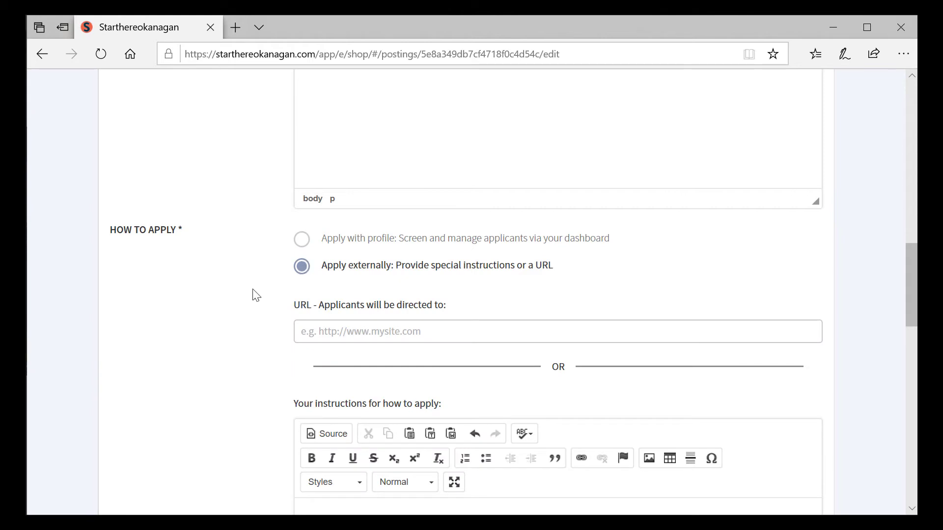
Paste the how-to-apply instructions as plain text, asking applicants to email their resume and cover letter to the company's careers address
scroll(255, 302, "down", 3)
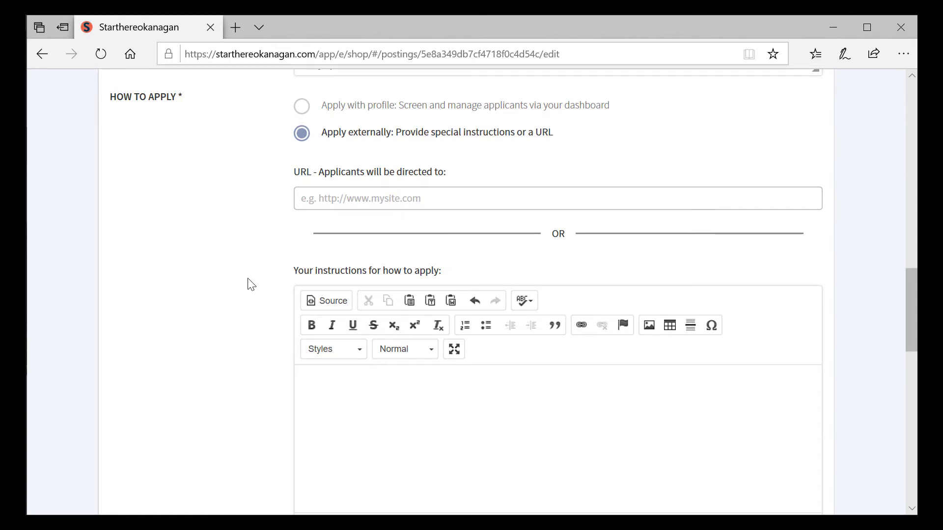
scroll(249, 281, "down", 3)
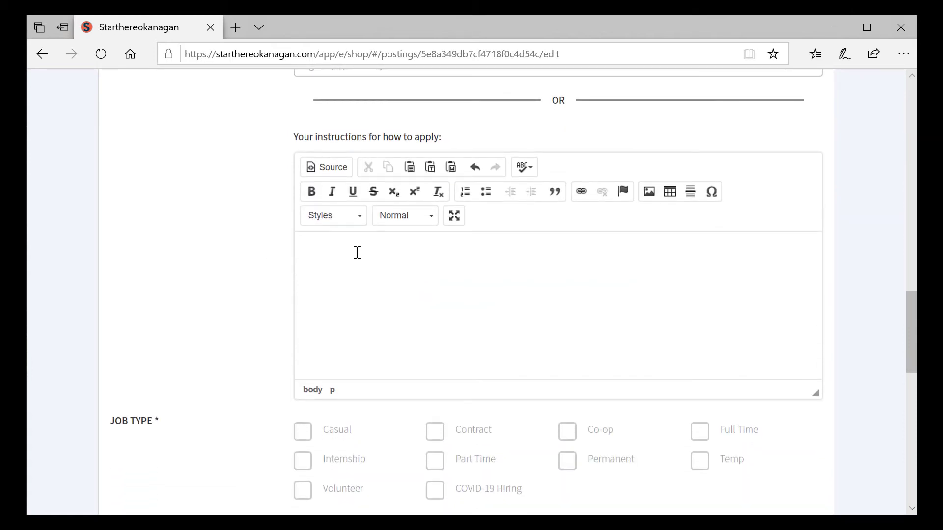
left_click(359, 249)
left_click(430, 168)
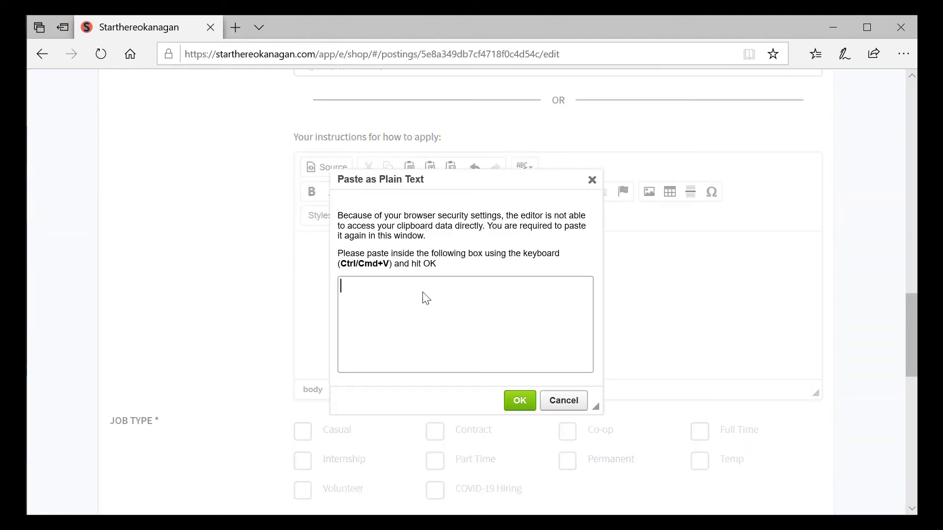
key("ctrl+v")
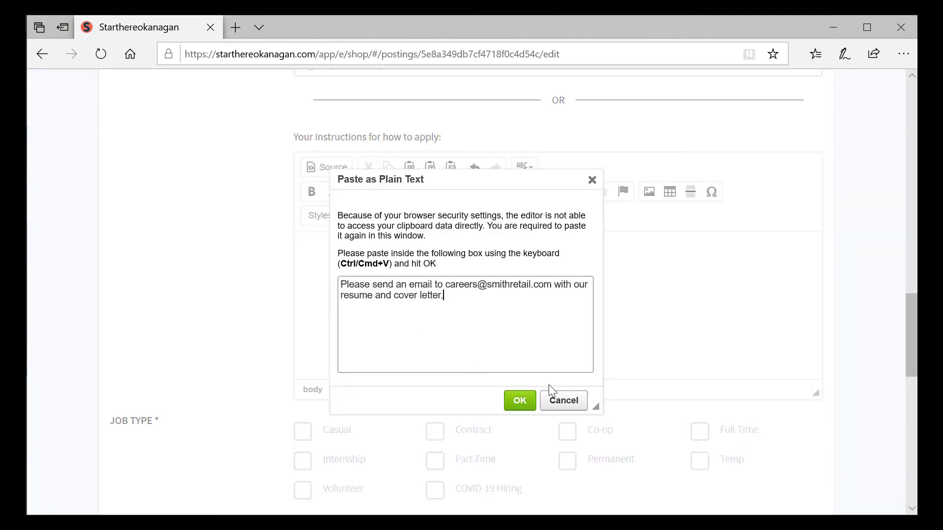
left_click(519, 401)
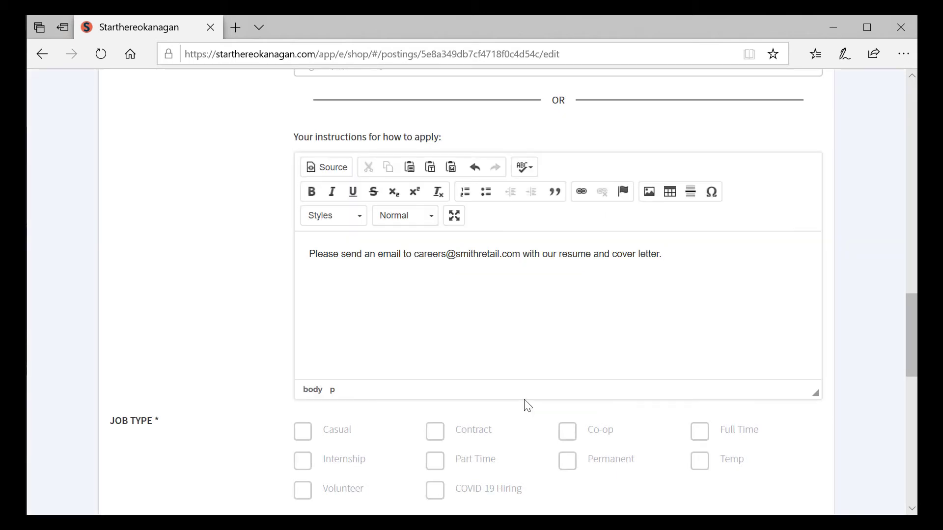
Mark the job type as COVID-19 Hiring and Temp, and add Business Services to the job categories
scroll(225, 208, "down", 4)
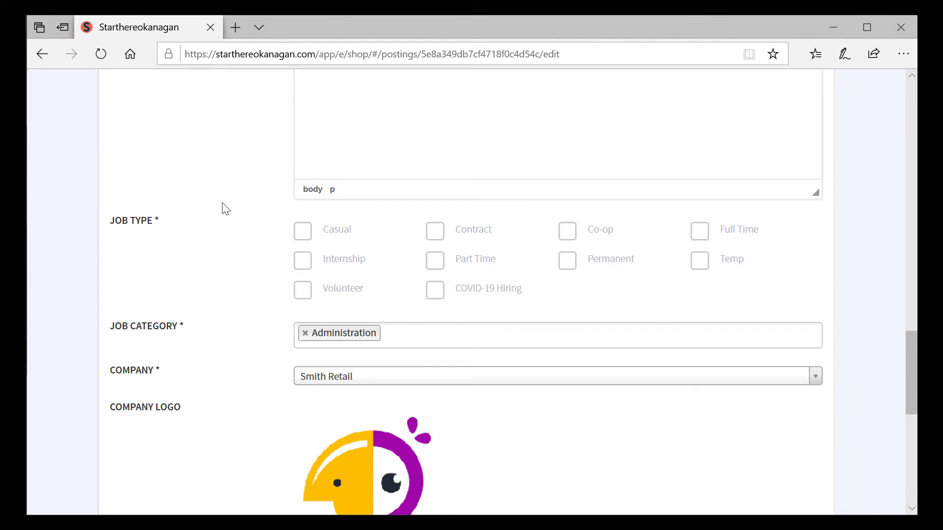
left_click(437, 296)
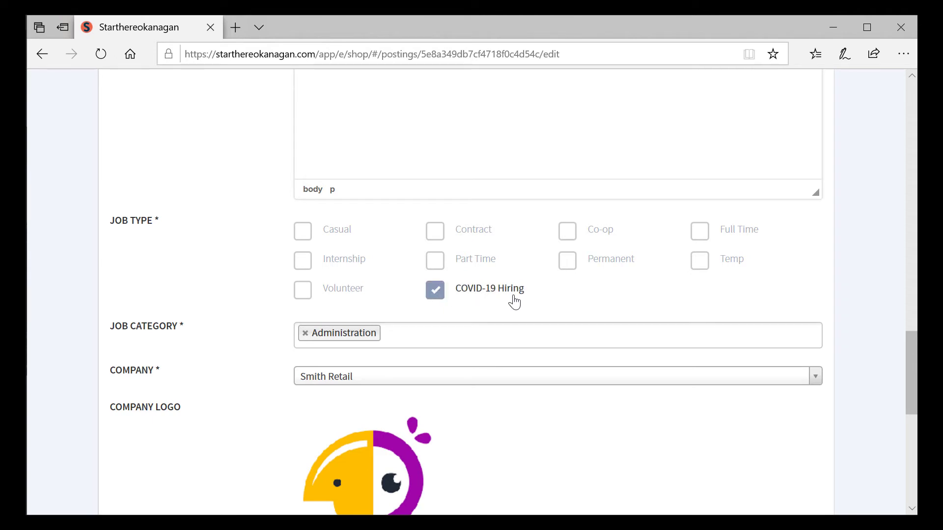
left_click(701, 269)
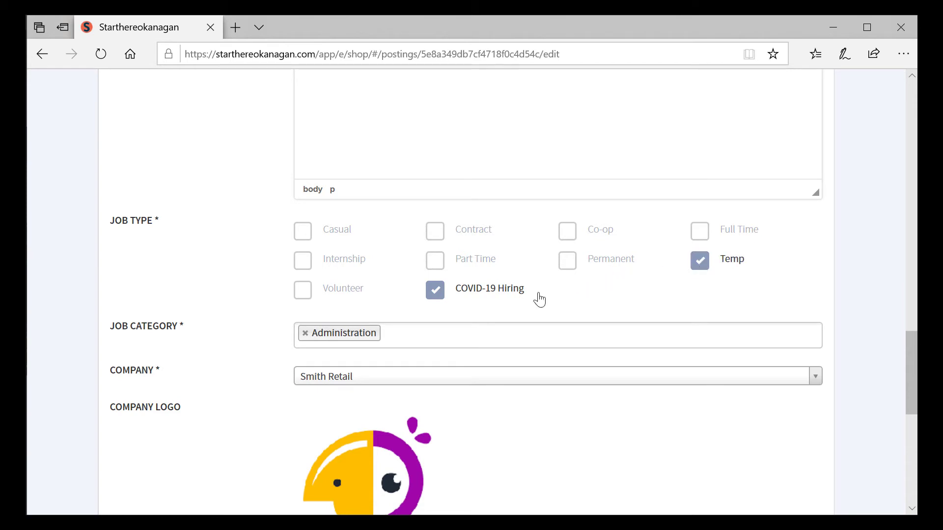
scroll(441, 319, "down", 1)
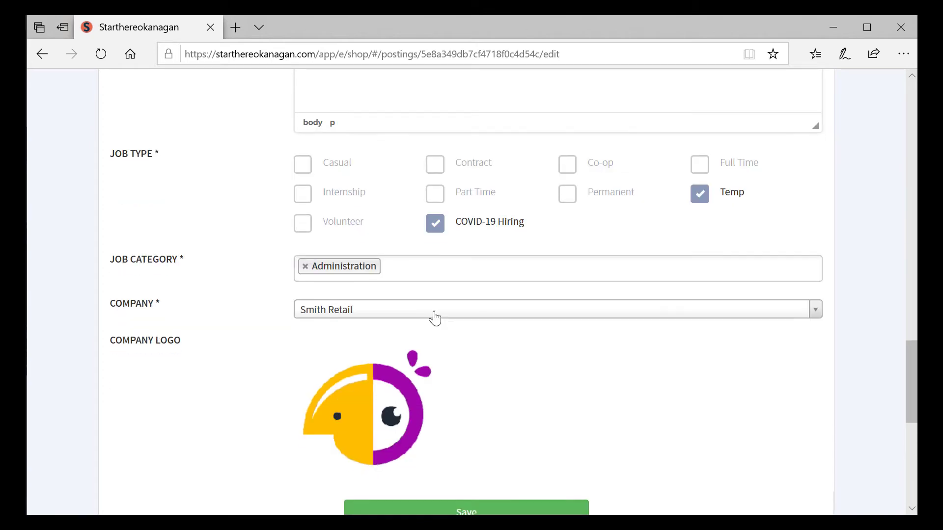
left_click(415, 269)
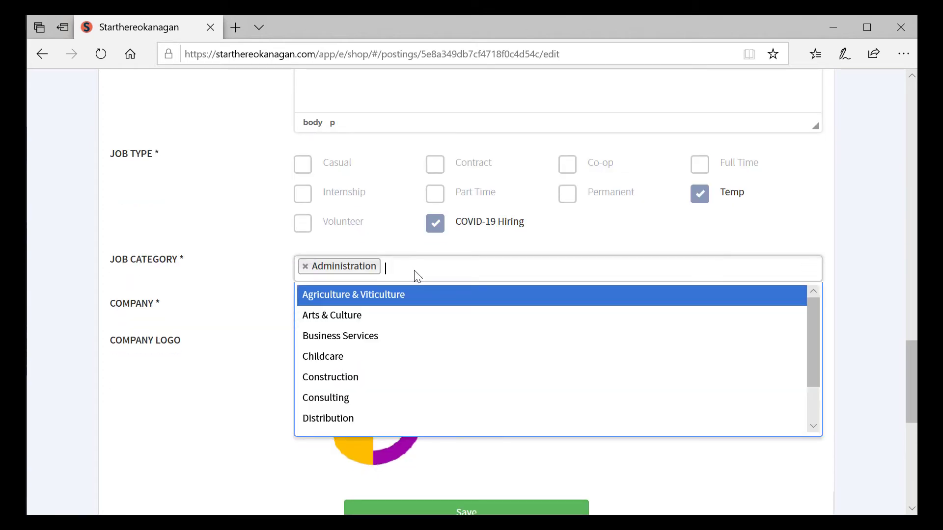
left_click(364, 335)
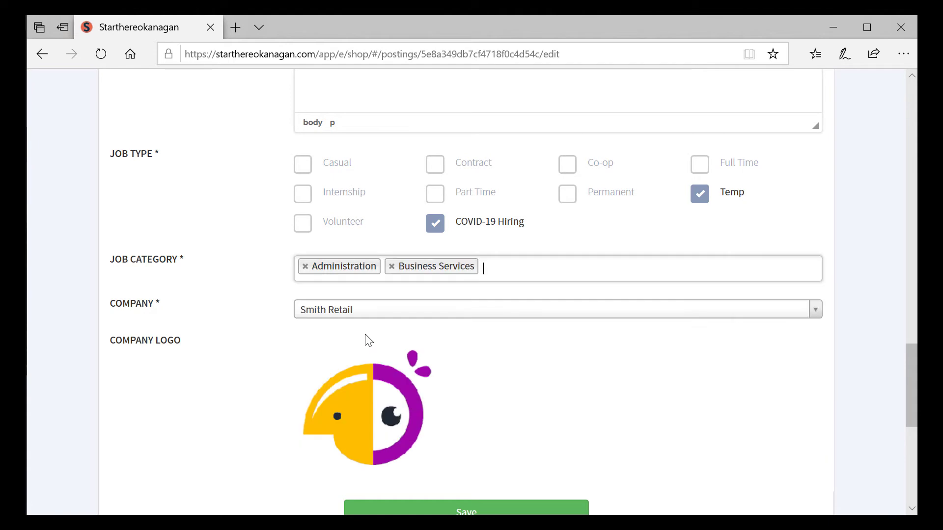
Try to save the job posting and check its required fields around the full description
scroll(212, 323, "down", 2)
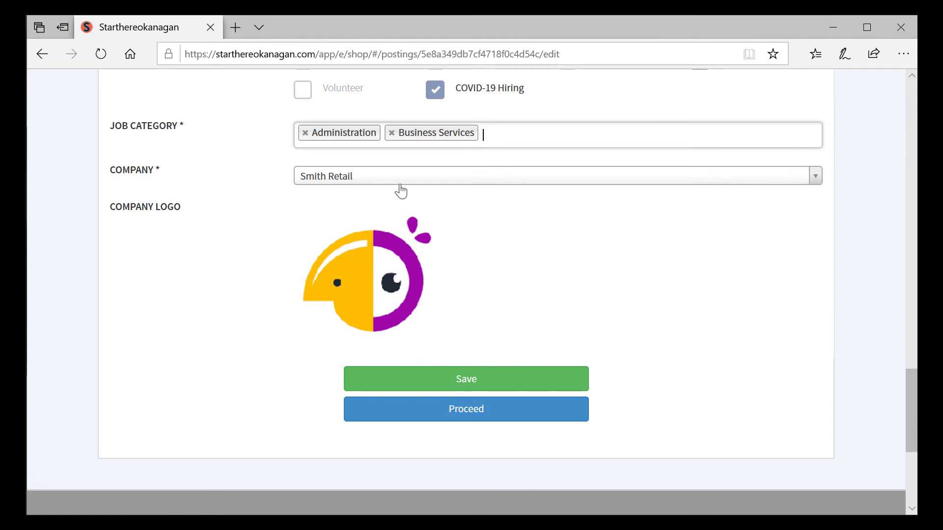
left_click(505, 385)
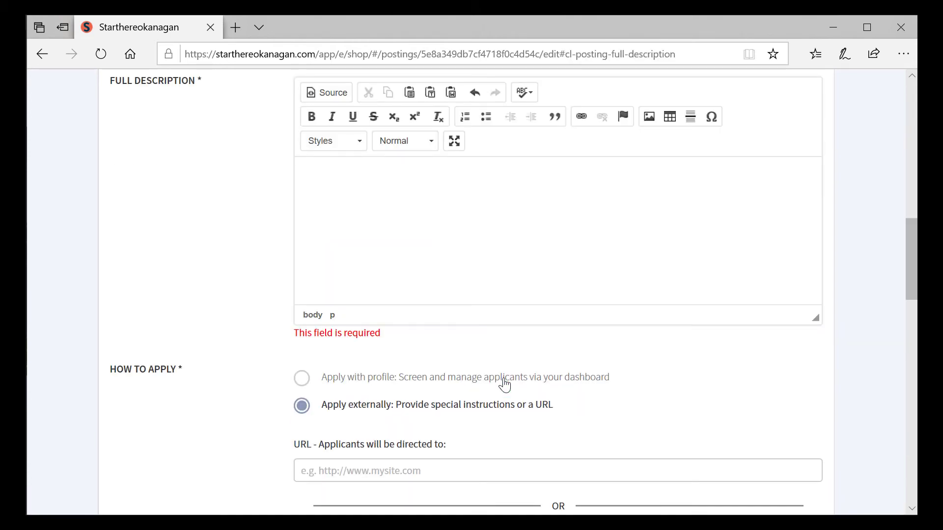
scroll(504, 384, "up", 3)
scroll(504, 380, "down", 3)
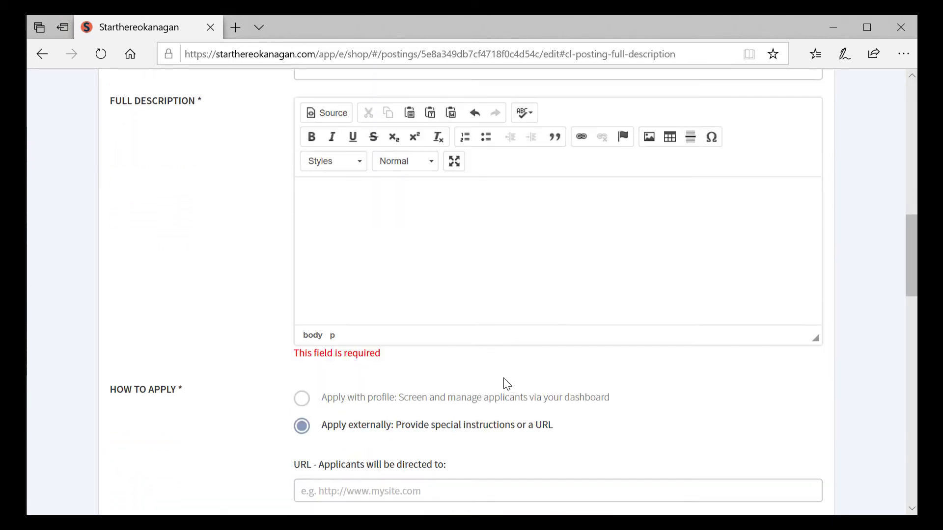
scroll(507, 384, "down", 1)
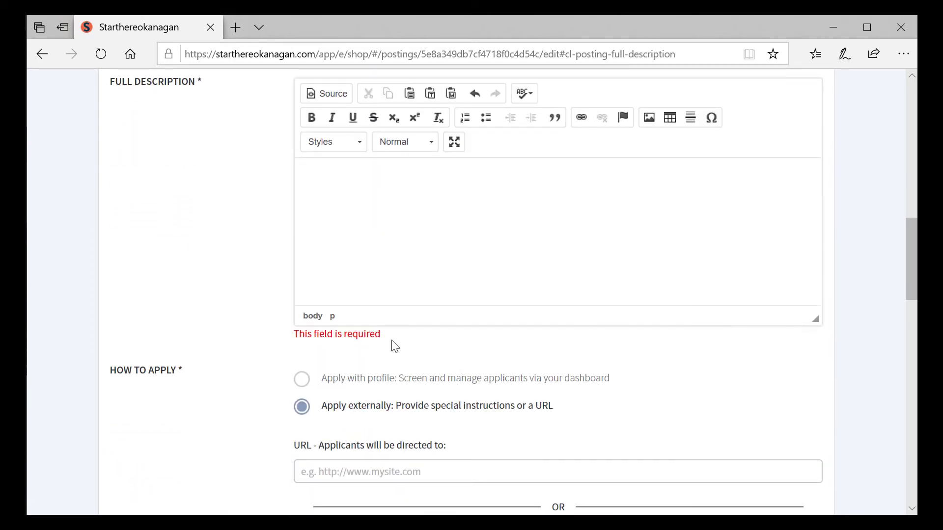
Enter "Jobinformation" as the posting's full description
left_click(387, 190)
type("Jobinformation")
left_click(323, 179)
Proceed from the completed job posting form to the Review Order page
scroll(399, 221, "down", 8)
scroll(398, 220, "down", 10)
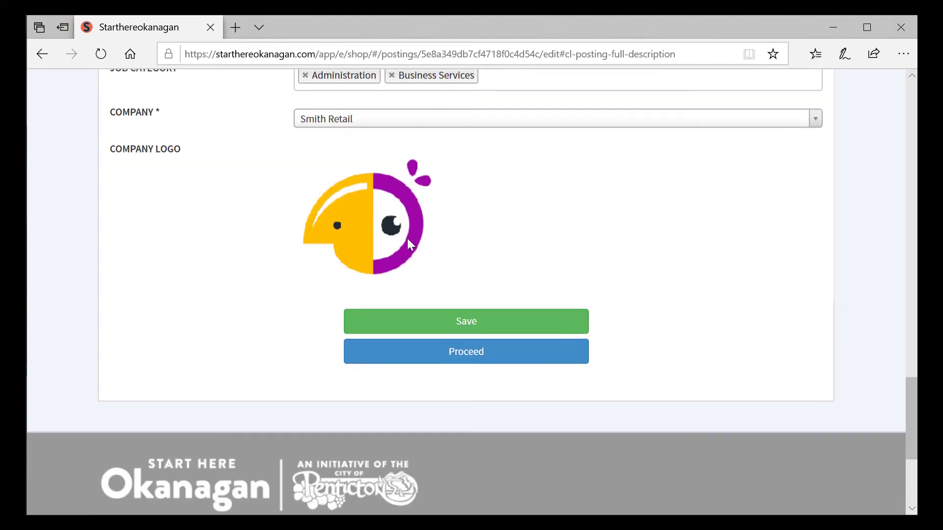
left_click(490, 353)
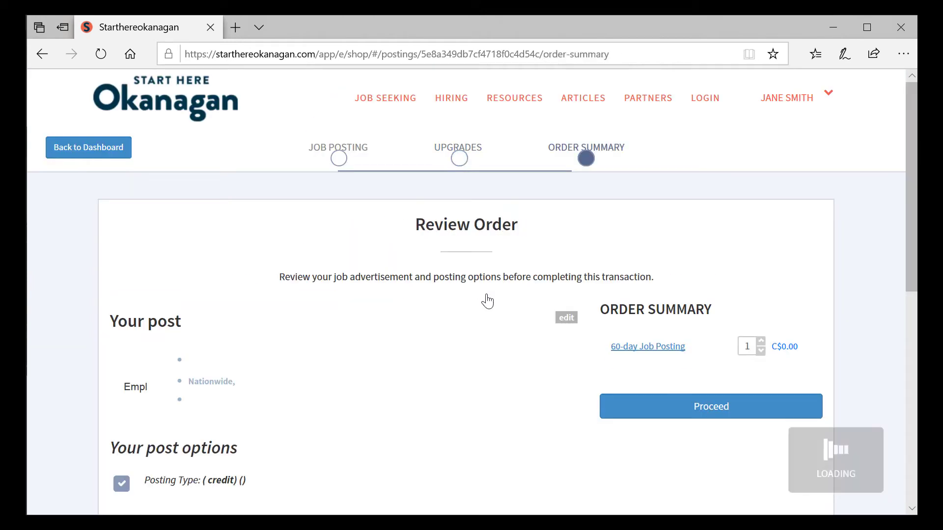
scroll(449, 346, "down", 1)
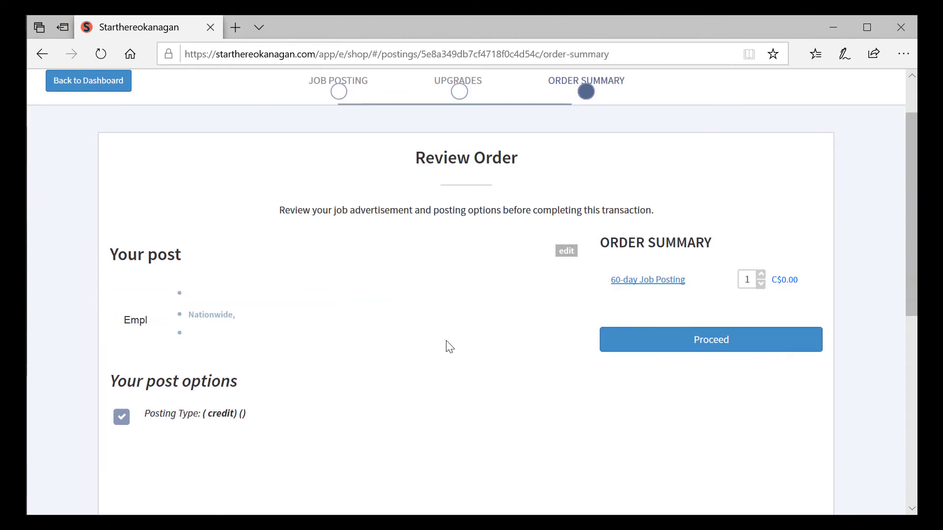
Complete the free 60-day Job Posting order and review its receipt and order summary
left_click(729, 345)
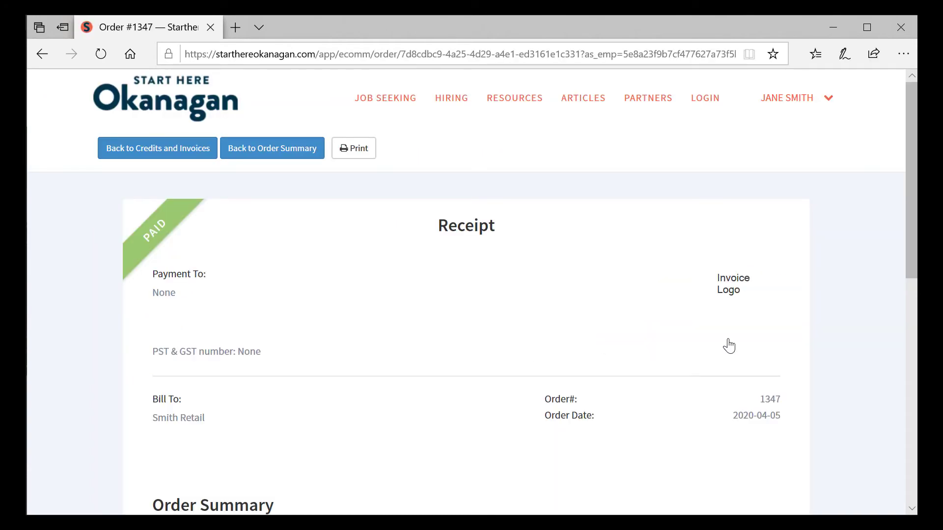
scroll(728, 345, "down", 1)
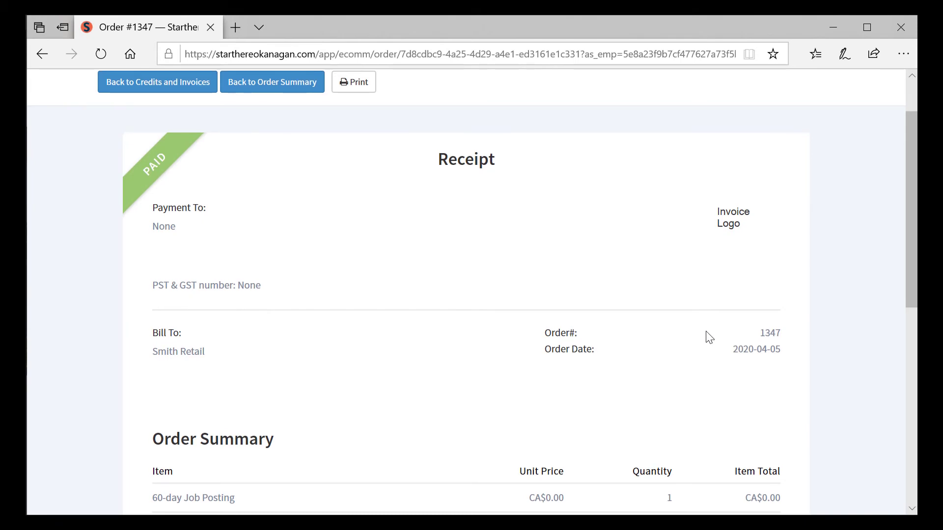
scroll(709, 338, "down", 1)
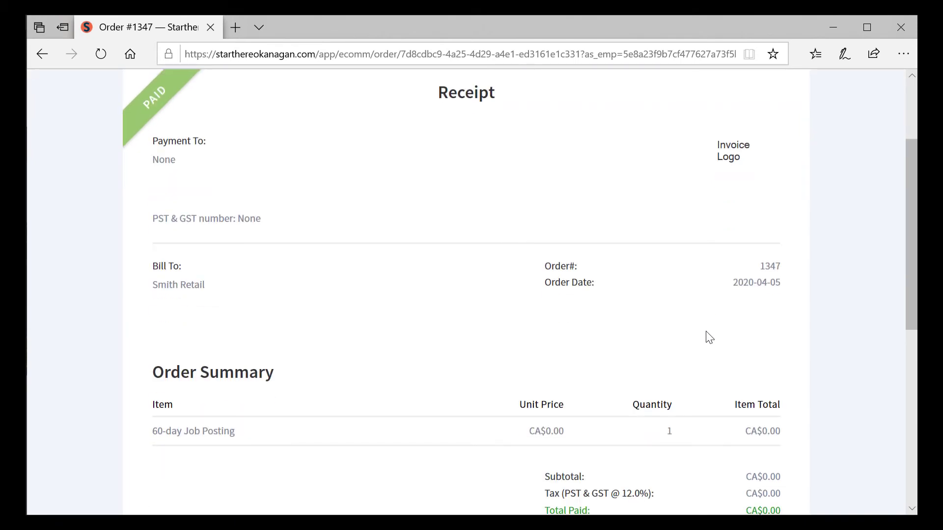
scroll(709, 337, "up", 1)
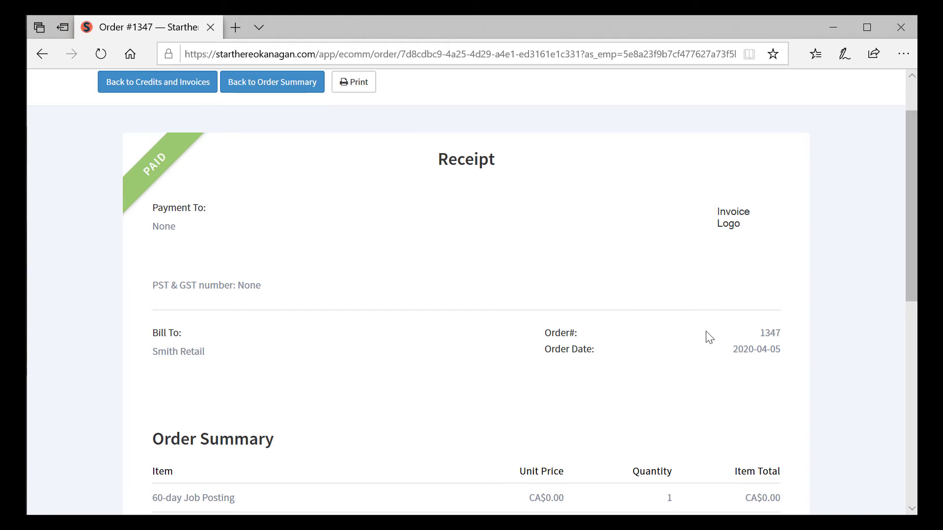
Check the account's credit summary and invoice history, and return to the employer dashboard
left_click(132, 93)
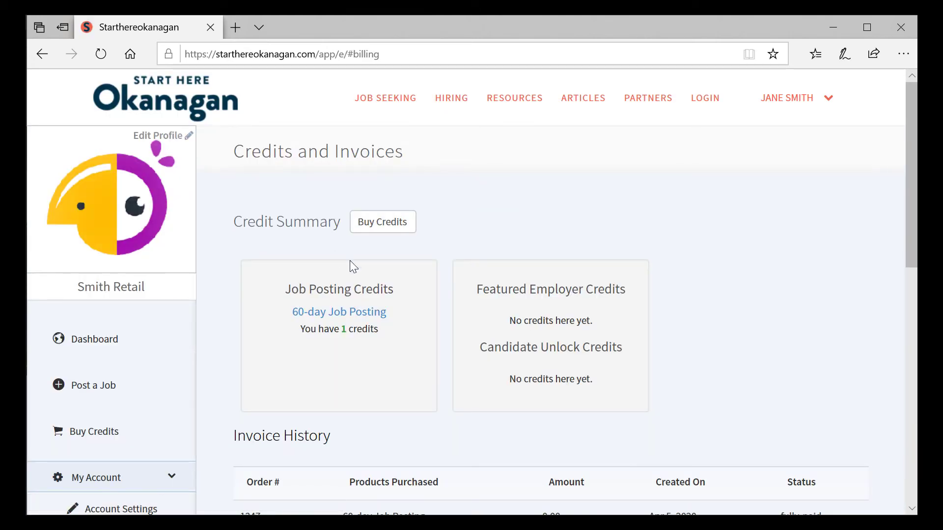
scroll(624, 340, "down", 1)
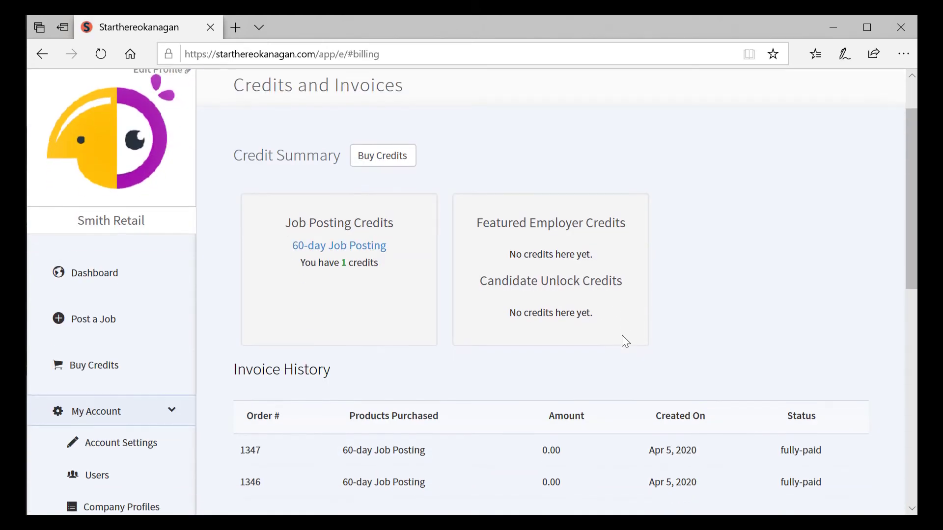
left_click(95, 272)
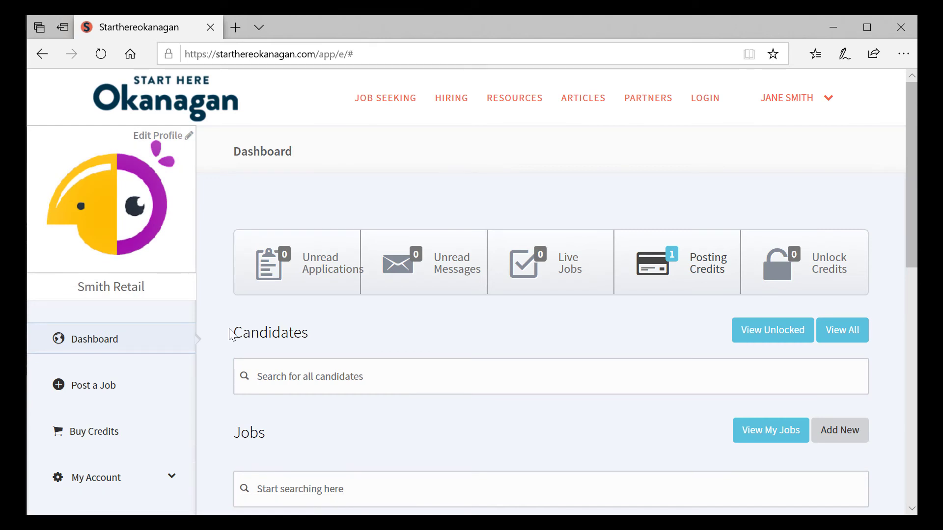
Find the Administrative Assistant posting among the dashboard's jobs and view its information page
scroll(229, 334, "down", 6)
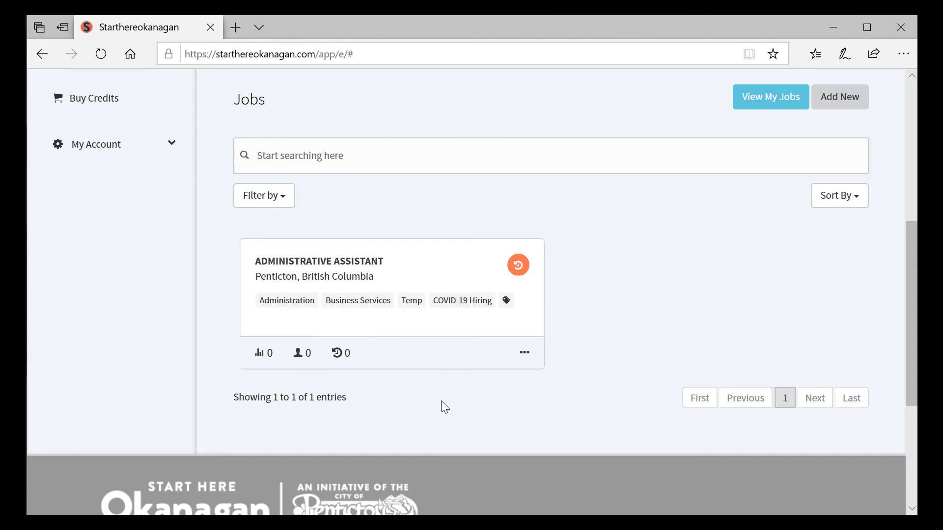
left_click(525, 355)
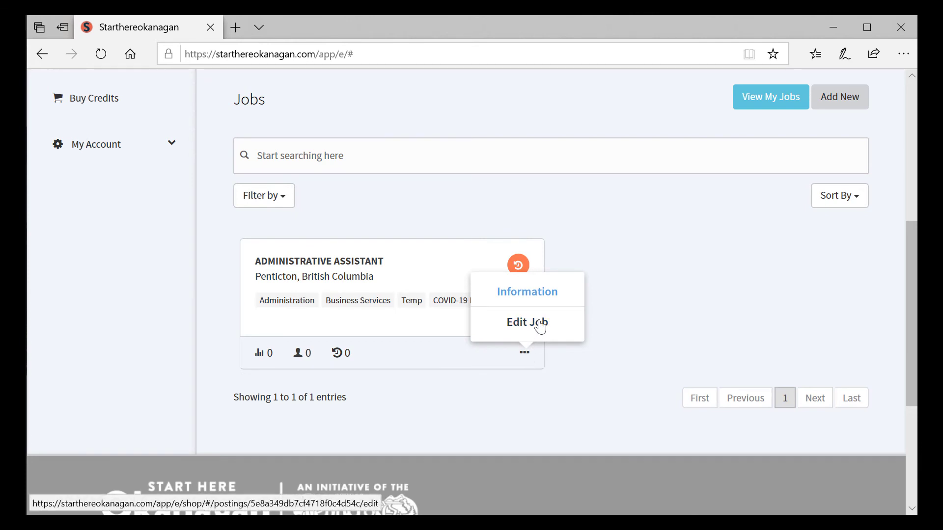
left_click(545, 294)
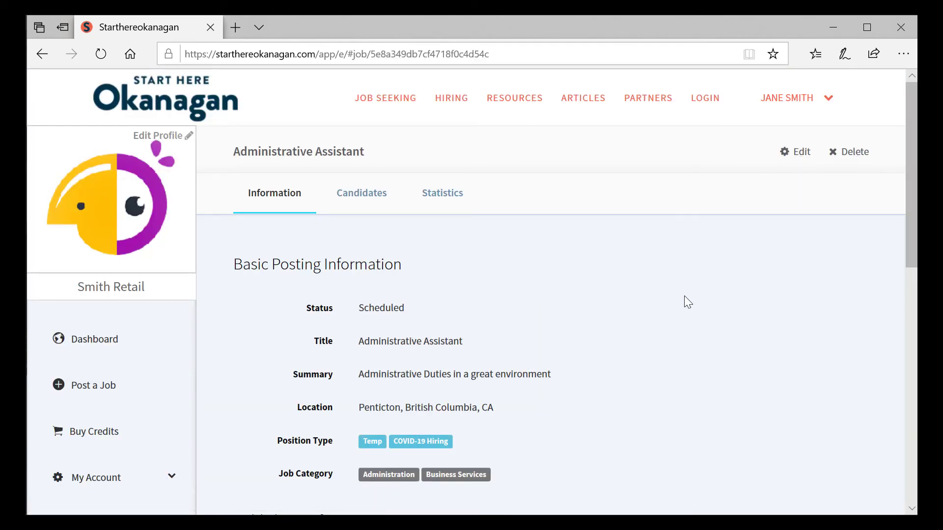
Check the Administrative Assistant posting's candidates and statistics, and return to the dashboard
left_click(353, 196)
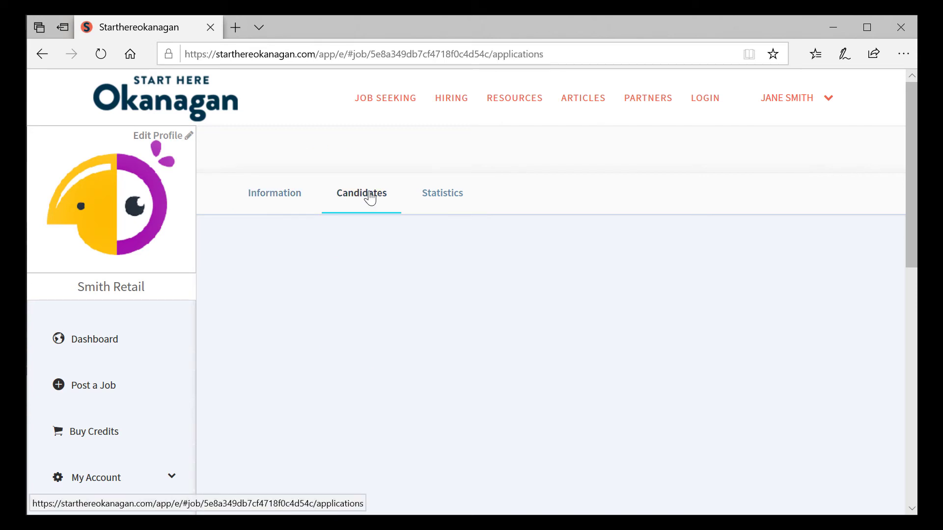
left_click(456, 197)
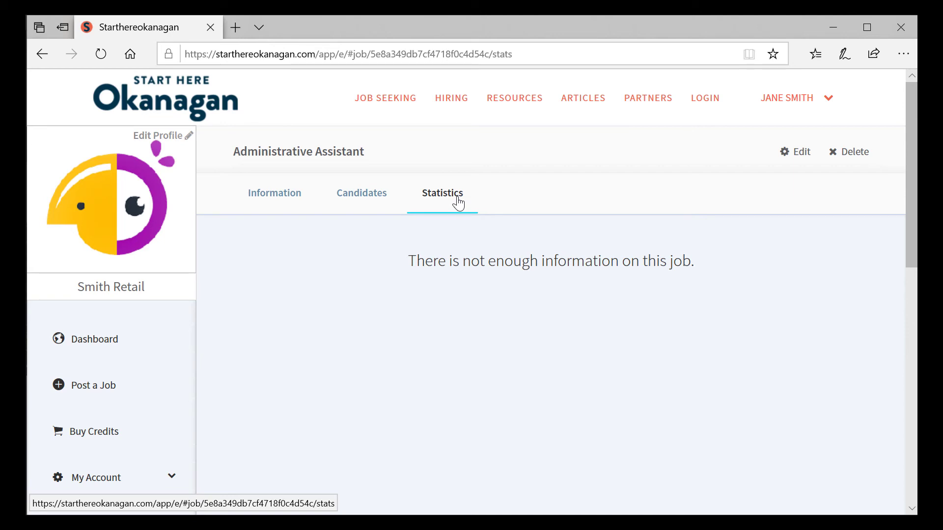
left_click(96, 339)
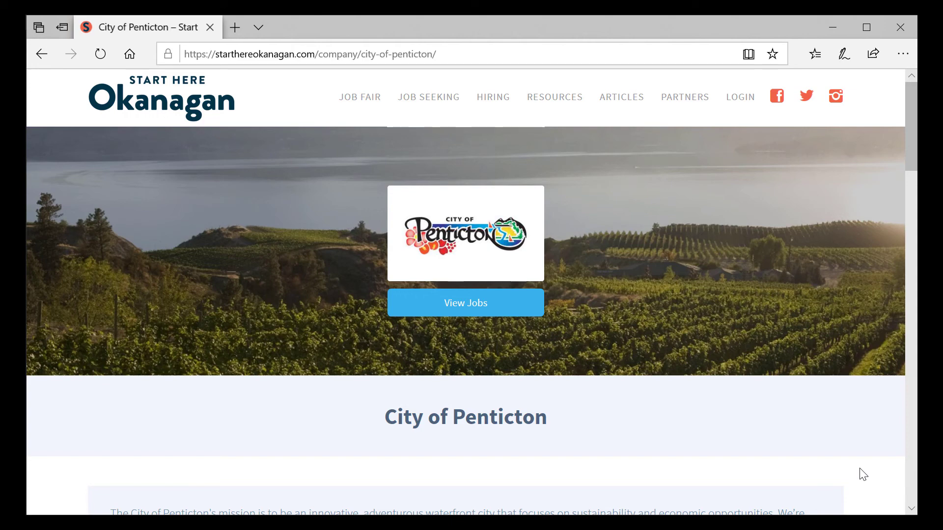
Examine the City of Penticton company page, from its description, video and Facebook feed to its open positions
scroll(767, 381, "down", 5)
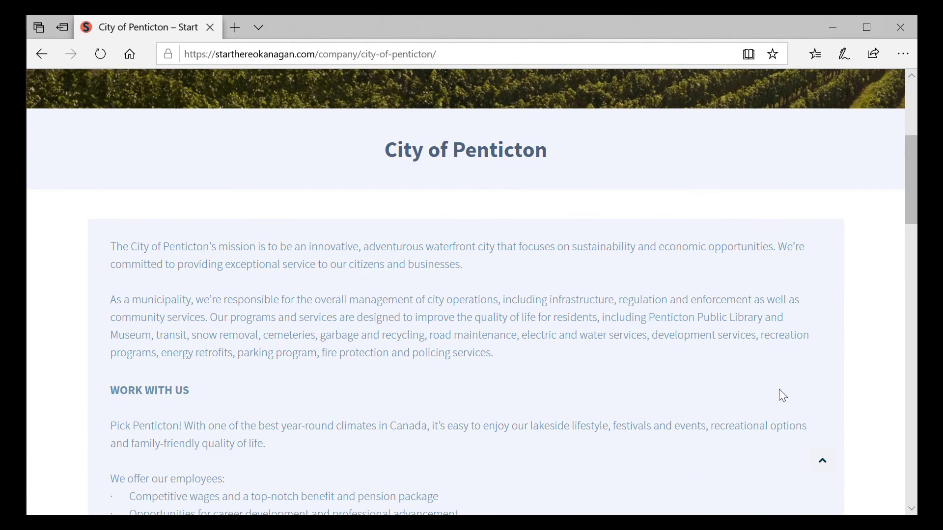
scroll(778, 389, "down", 1)
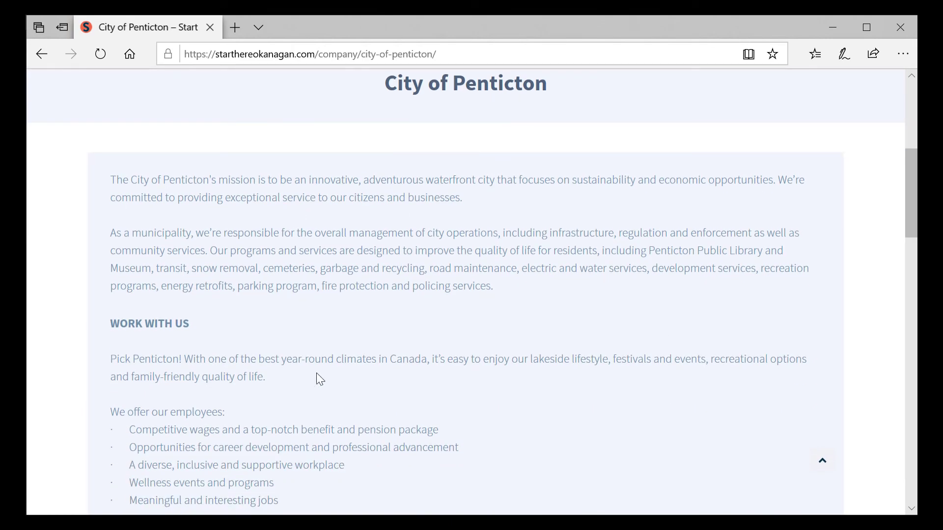
scroll(316, 373, "down", 1)
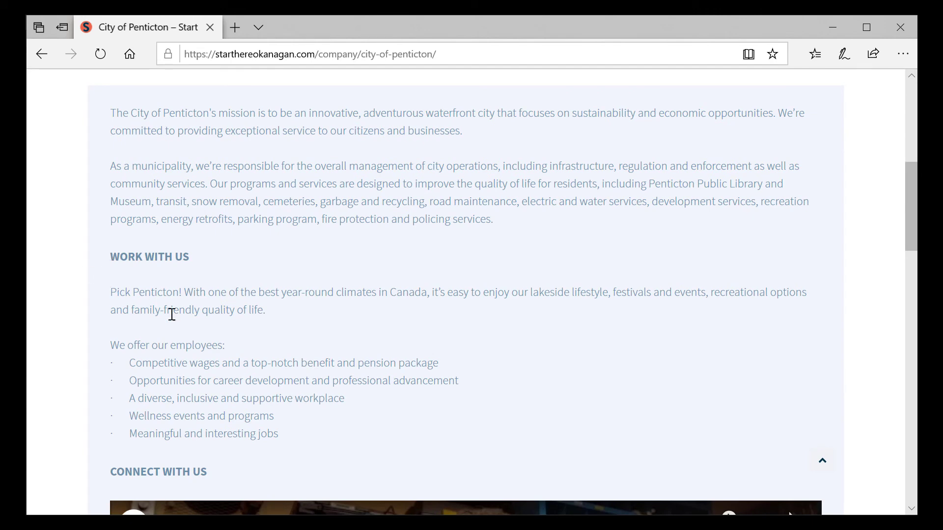
scroll(178, 319, "down", 2)
scroll(101, 353, "down", 5)
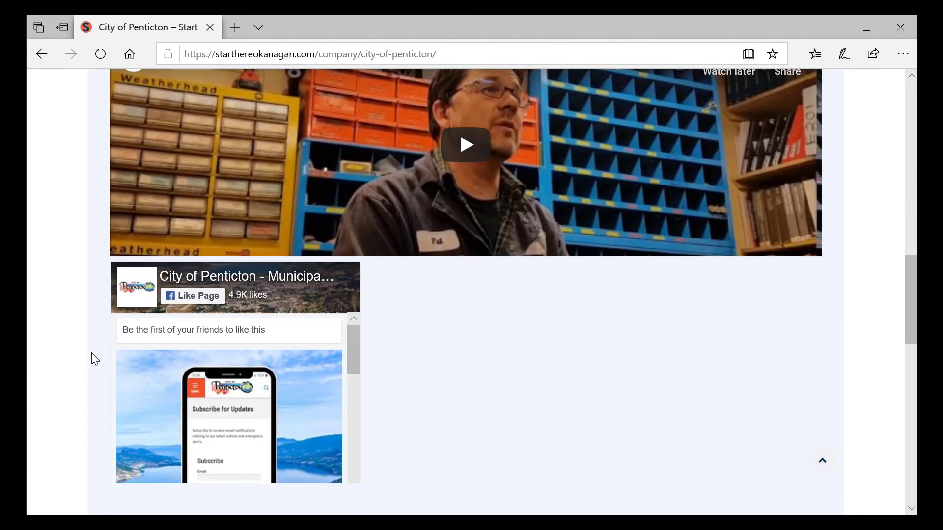
scroll(92, 352, "down", 1)
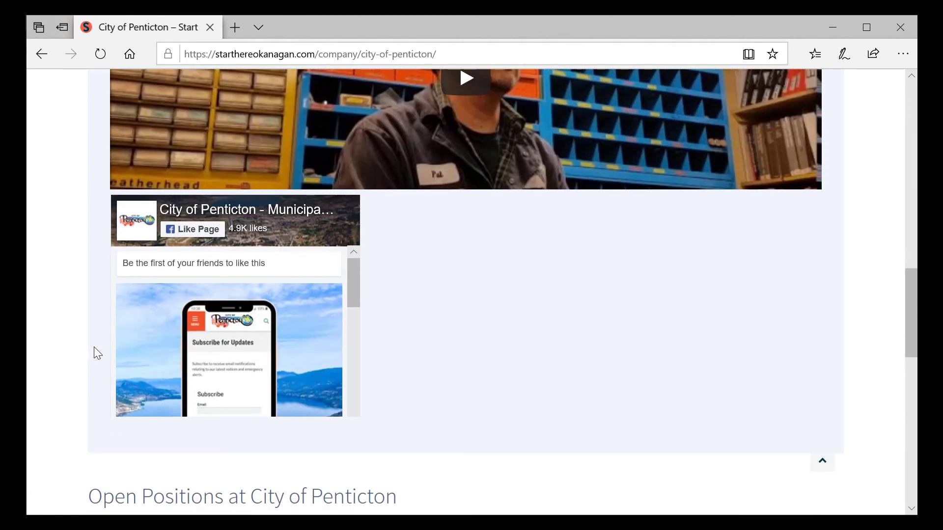
scroll(94, 347, "down", 5)
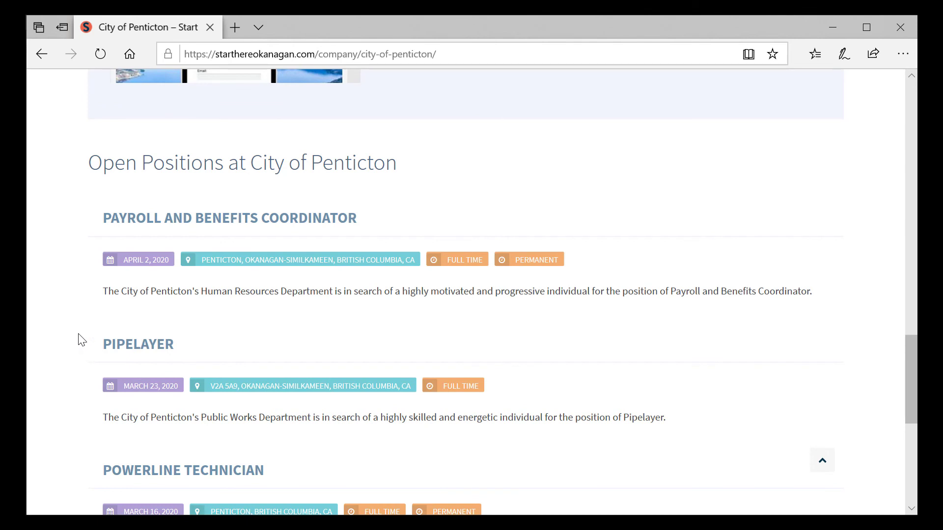
scroll(81, 340, "down", 1)
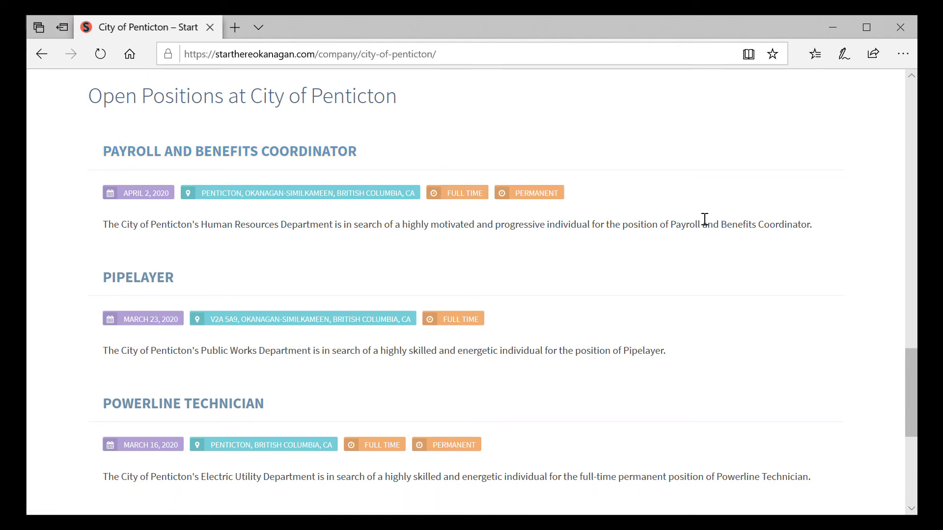
View the City of Penticton's Payroll and Benefits Coordinator posting and read its responsibilities and qualifications
left_click(212, 156)
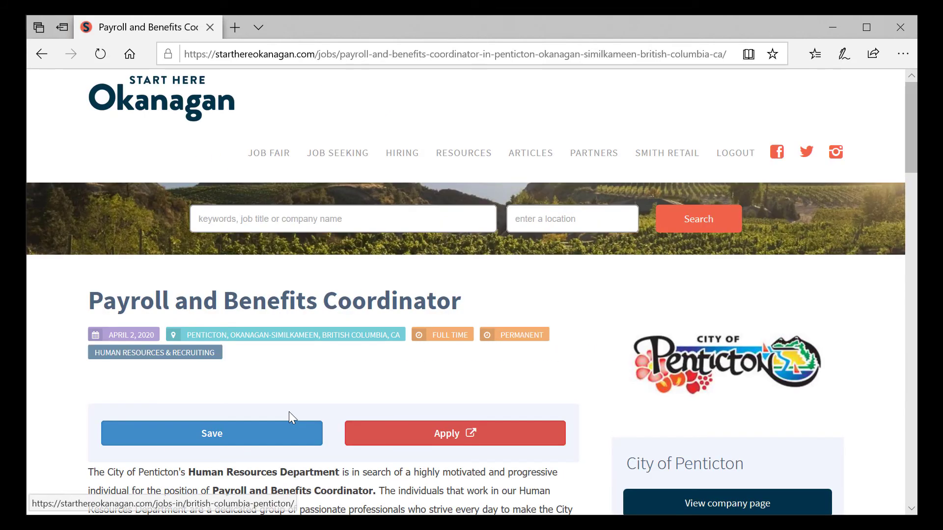
scroll(72, 375, "down", 5)
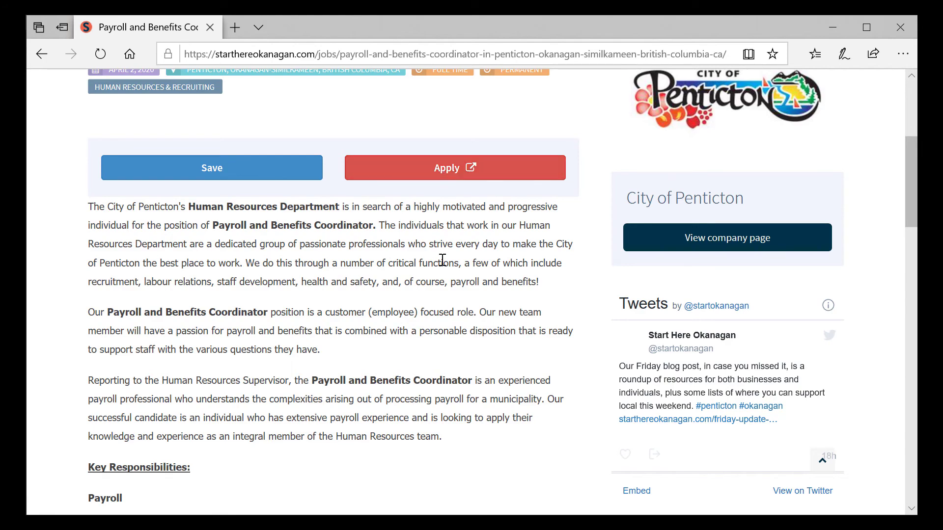
scroll(435, 341, "down", 3)
scroll(439, 343, "down", 2)
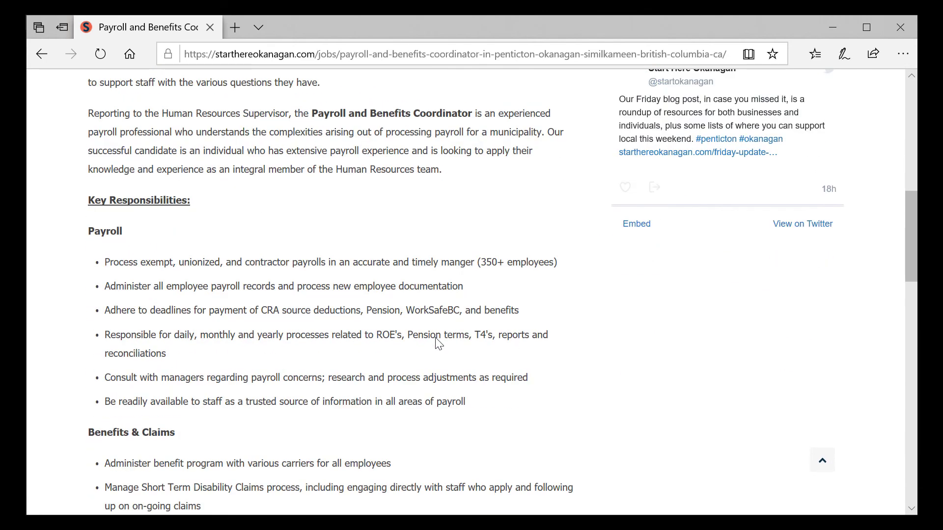
scroll(439, 343, "down", 10)
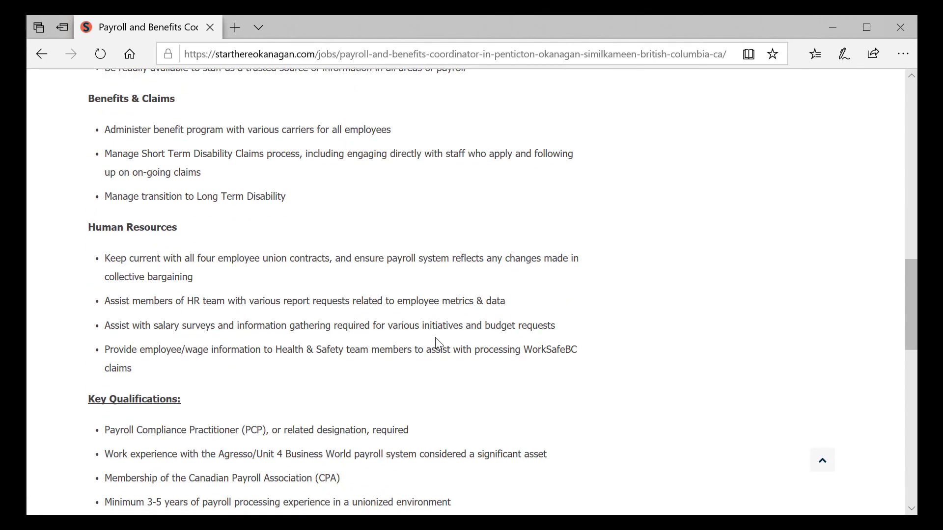
scroll(437, 341, "down", 11)
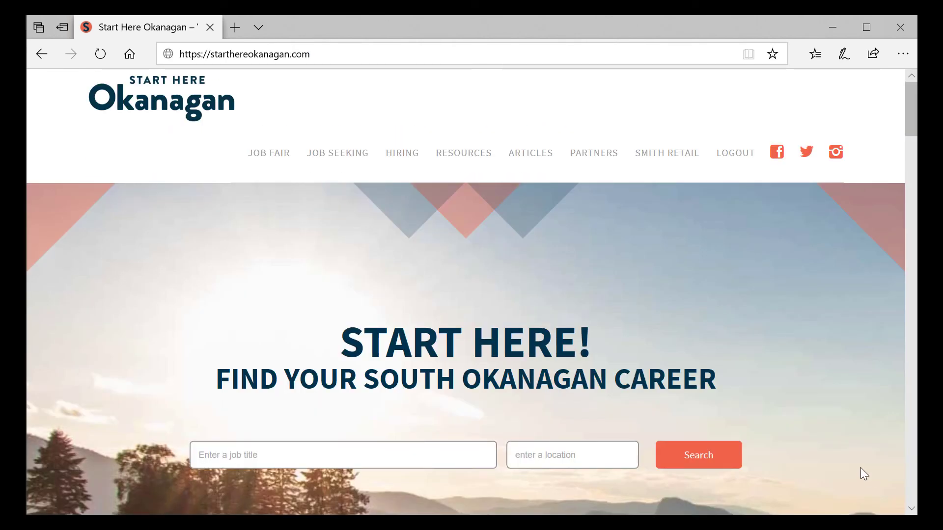
Look through the job categories and job locations lists on the Start Here Okanagan home page, and collapse both lists
scroll(781, 364, "down", 4)
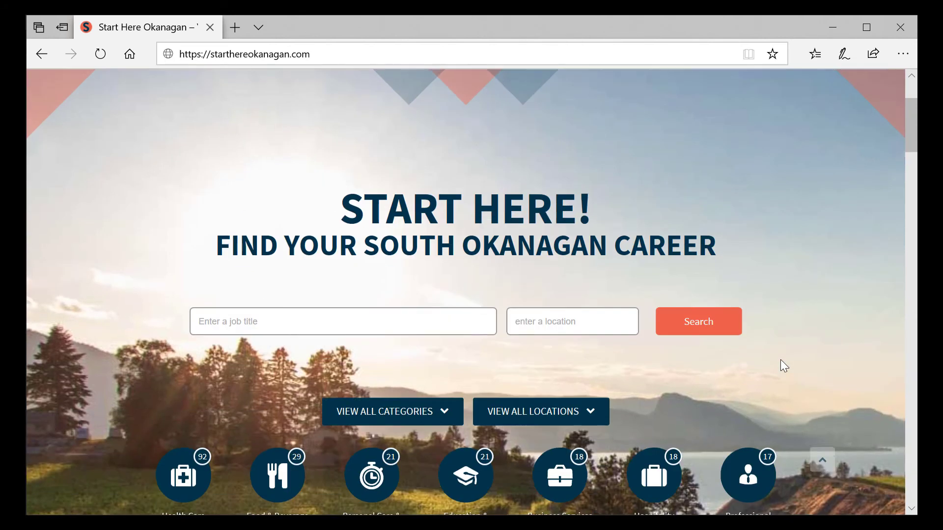
scroll(783, 365, "down", 1)
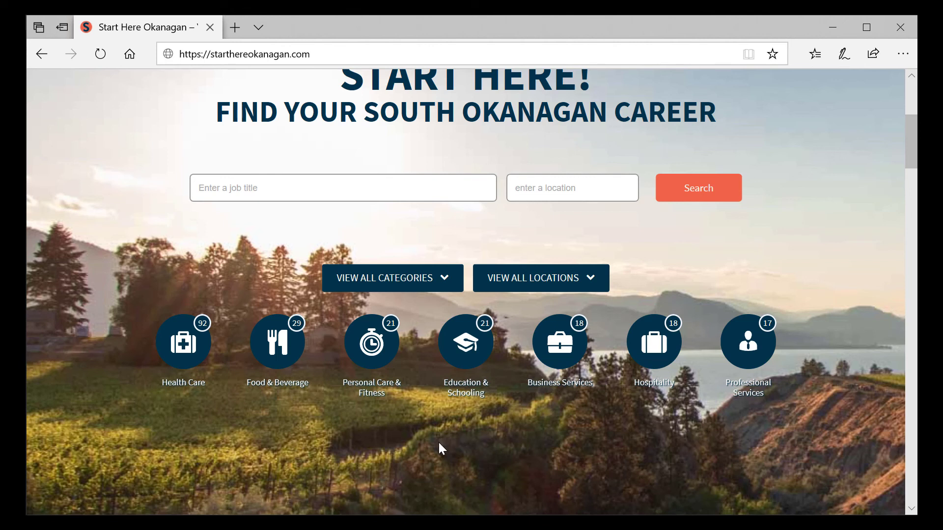
left_click(416, 279)
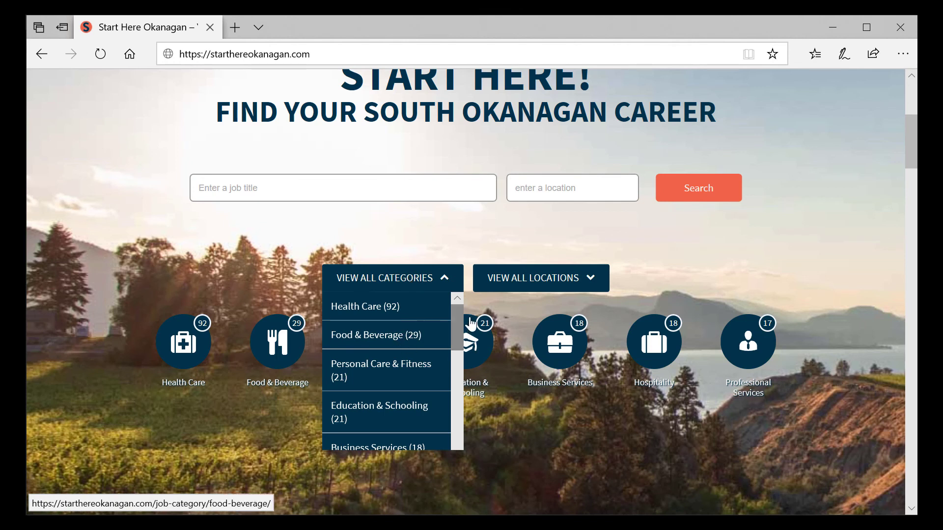
mouse_move(455, 330)
left_mouse_down()
mouse_move(452, 394)
mouse_move(453, 301)
left_mouse_up()
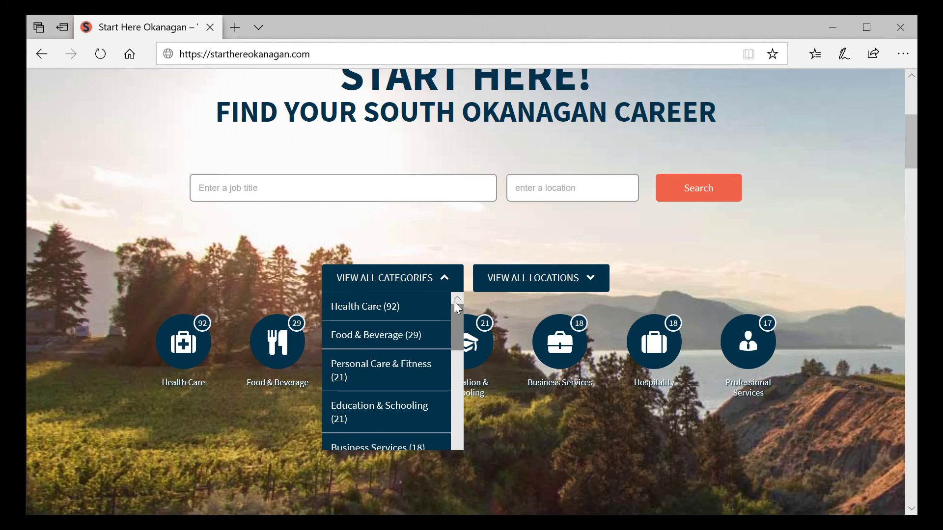
left_click(593, 279)
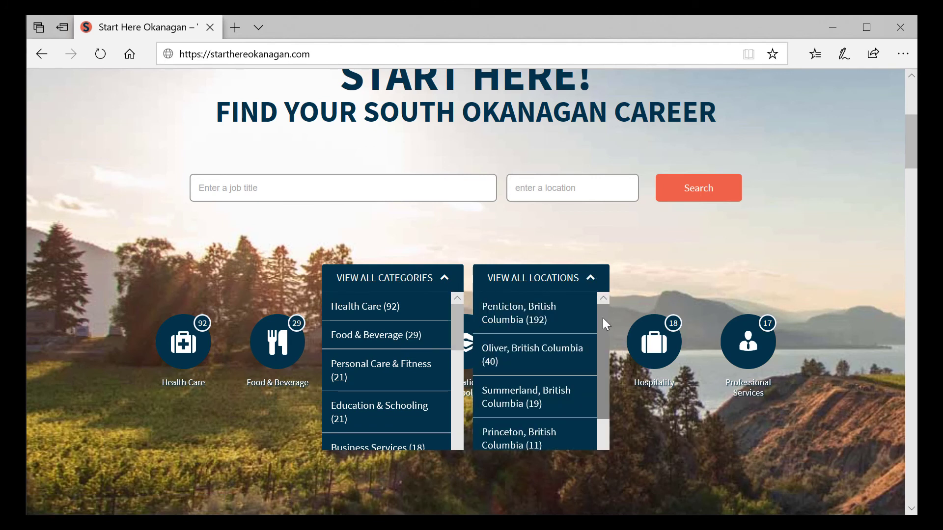
mouse_move(602, 317)
left_mouse_down()
mouse_move(603, 367)
mouse_move(602, 301)
left_mouse_up()
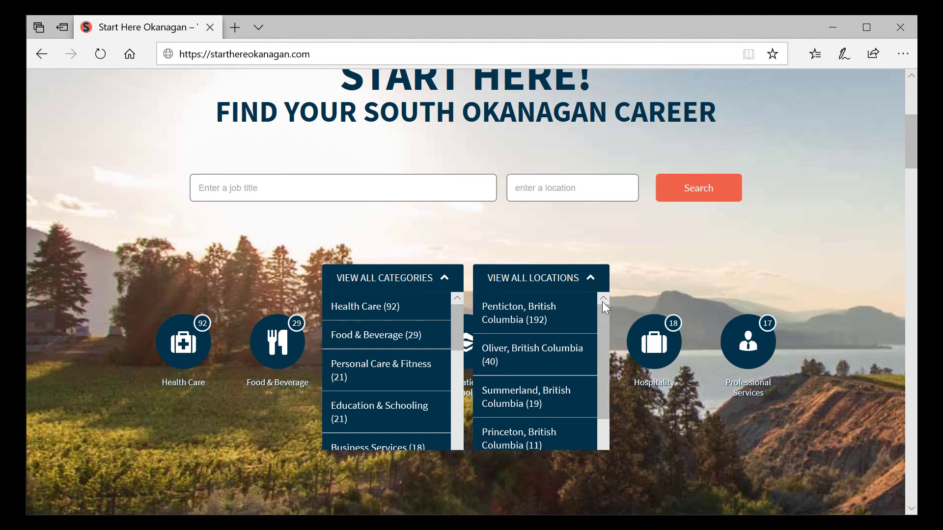
left_click(569, 281)
left_click(414, 282)
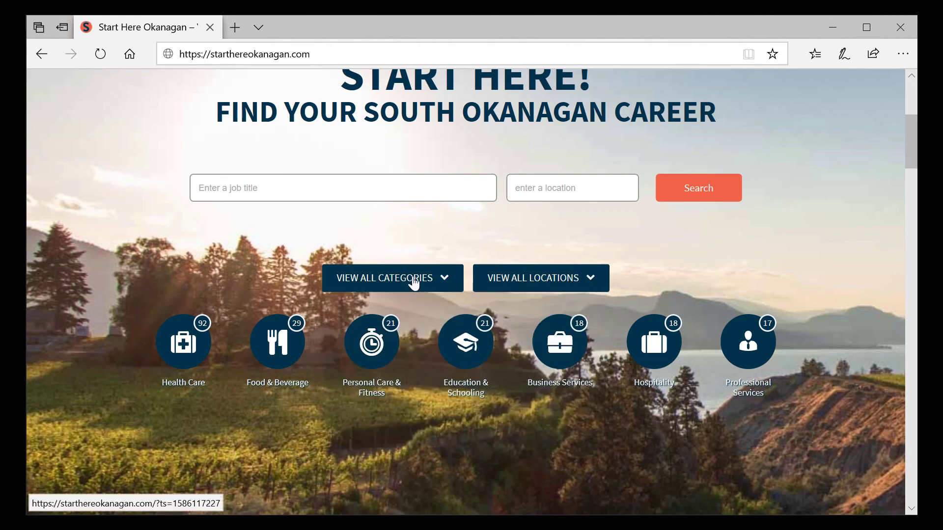
View the Health Care job category and browse its listings, job categories and contract types
left_click(195, 348)
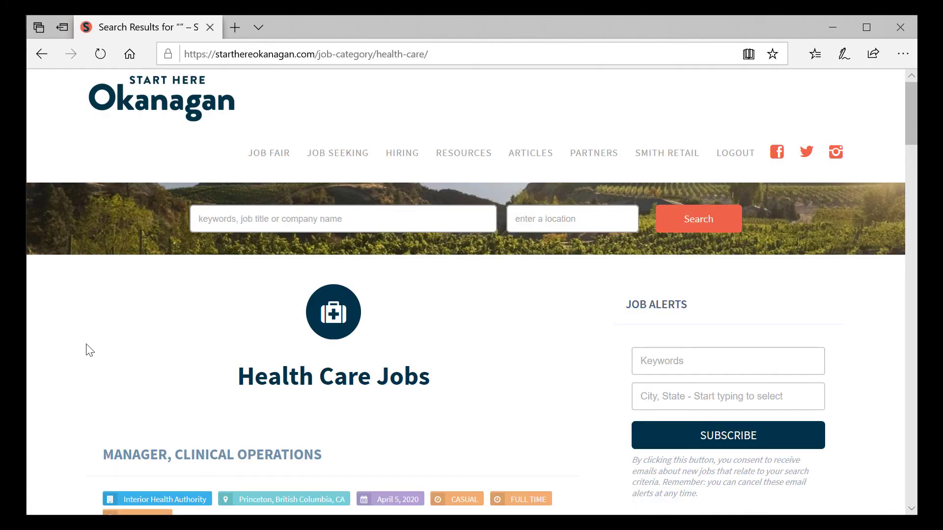
scroll(90, 350, "down", 5)
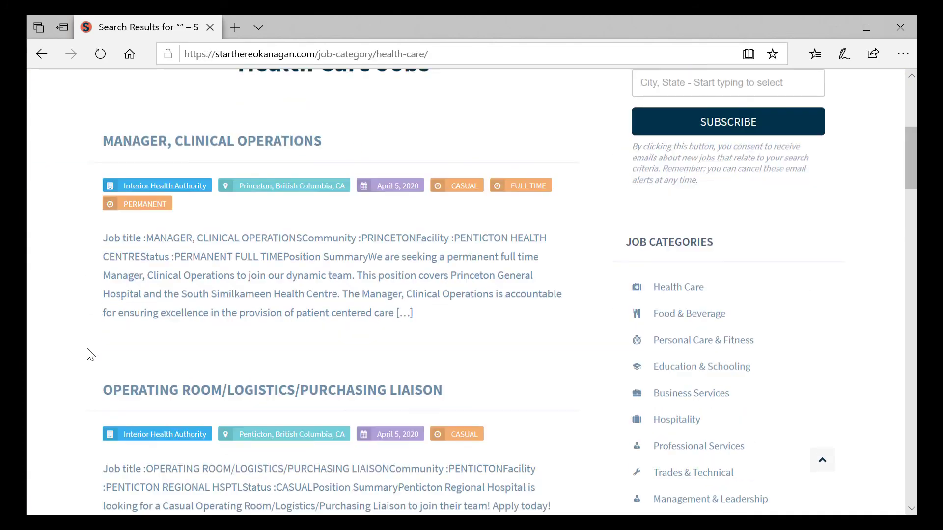
scroll(90, 354, "down", 3)
scroll(90, 354, "down", 5)
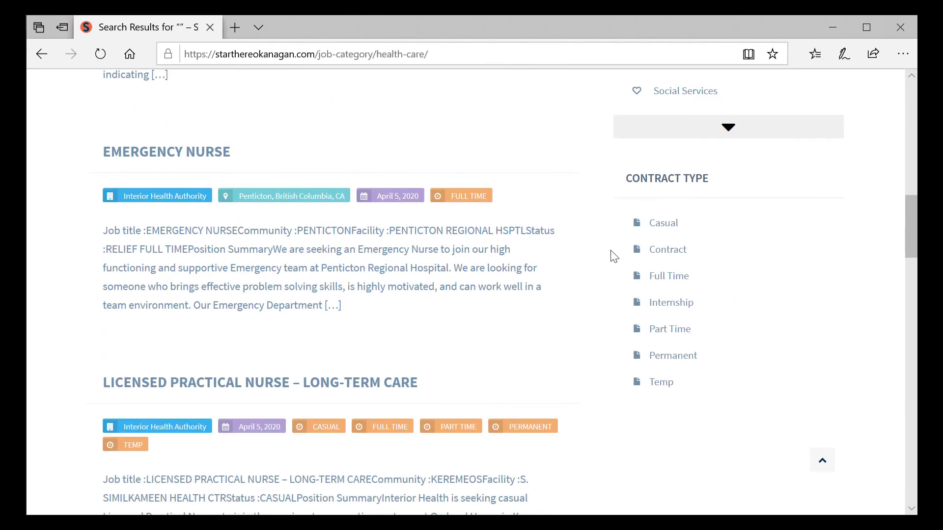
scroll(589, 217, "up", 6)
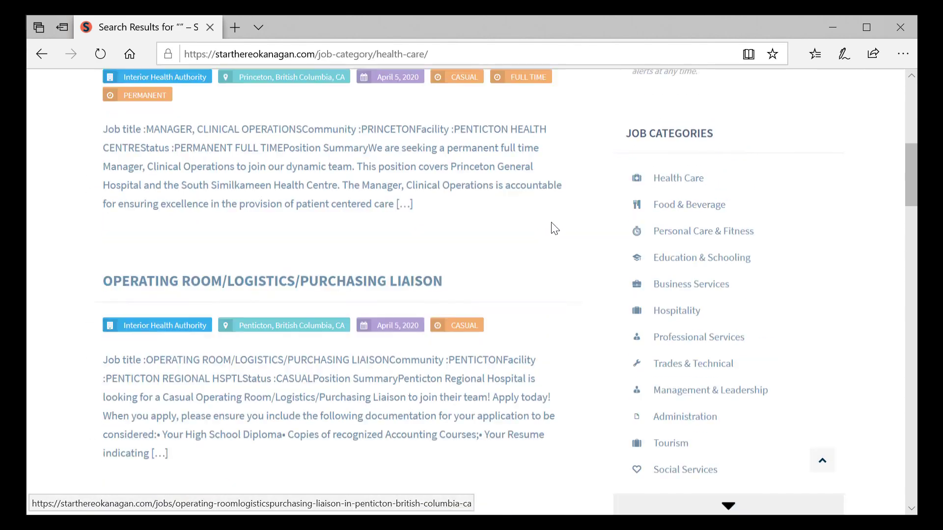
scroll(553, 228, "up", 8)
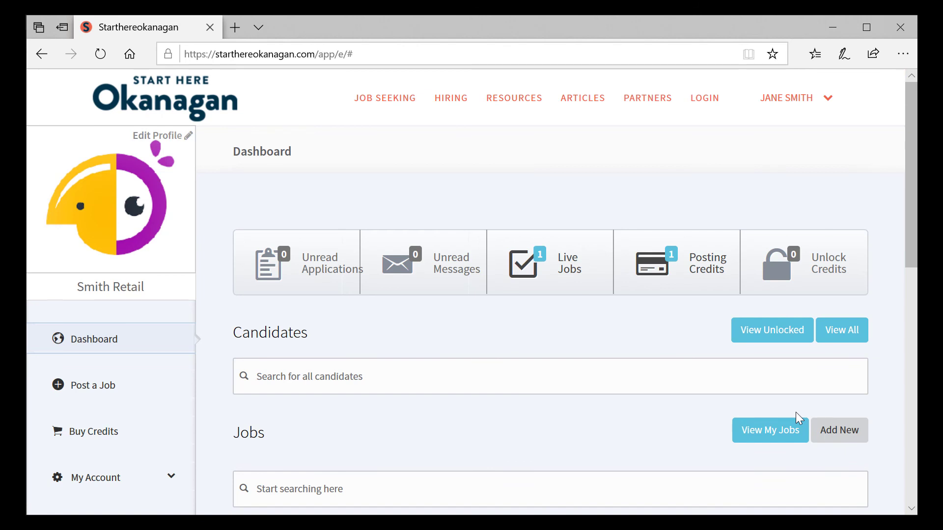
View the information page of the live Administrative Assistant job, and return to the dashboard
left_click(570, 278)
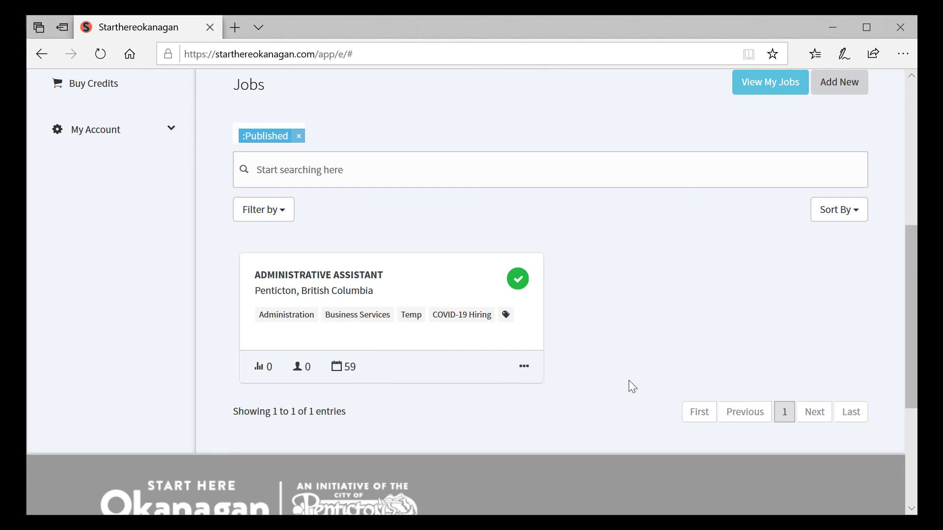
mouse_move(522, 369)
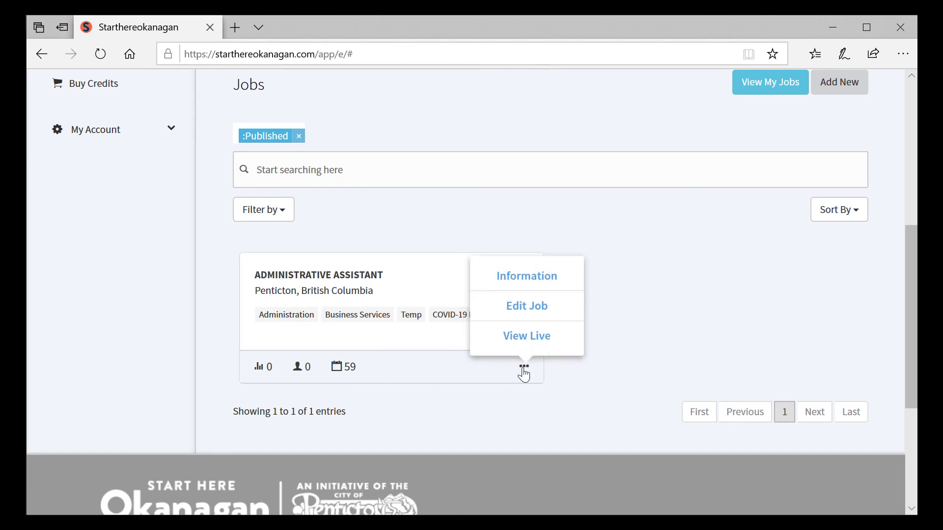
left_click(529, 279)
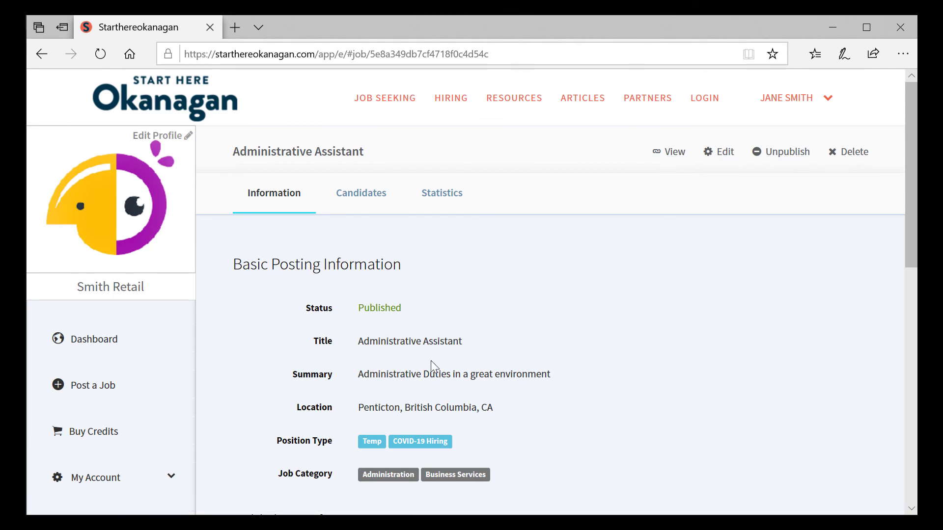
left_click(105, 338)
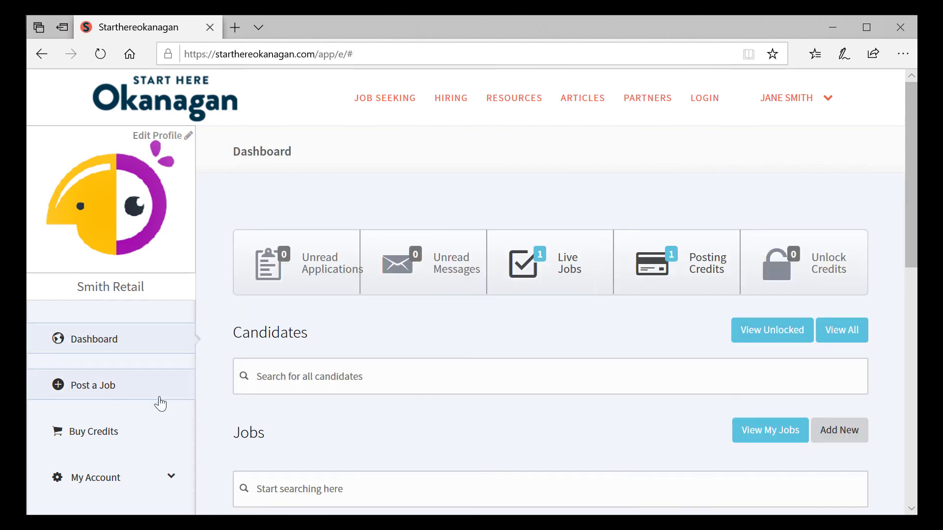
Open the list of users in the employer account's settings
scroll(129, 474, "down", 1)
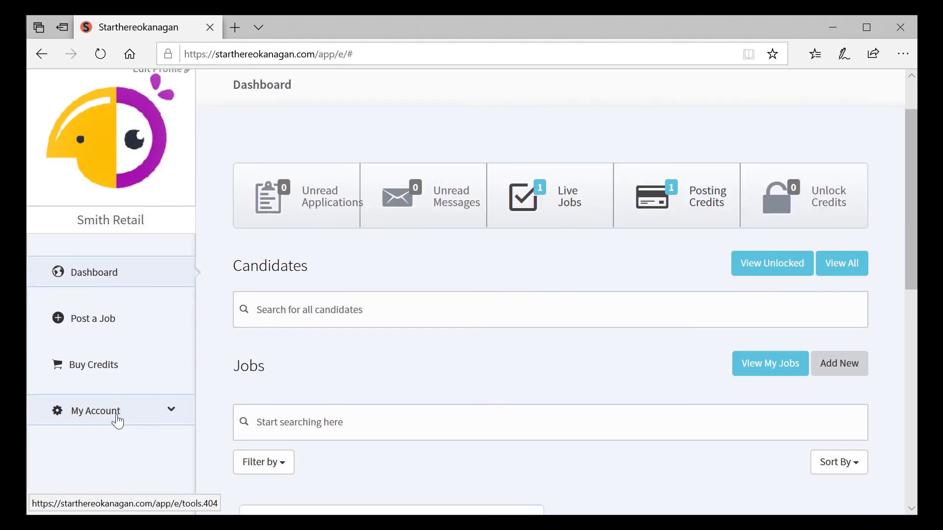
left_click(117, 416)
scroll(109, 415, "down", 1)
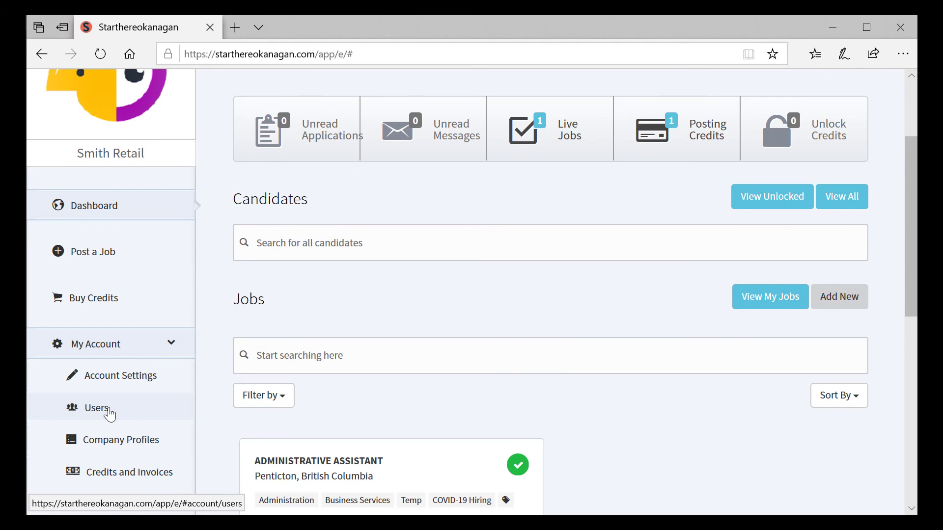
left_click(109, 415)
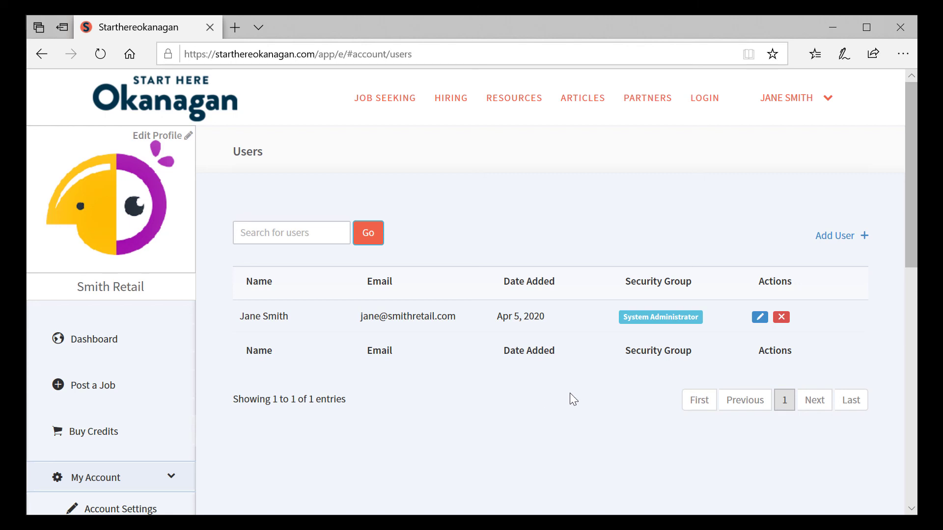
Start adding a user with the Administrator security group, and return to the dashboard without saving
left_click(835, 236)
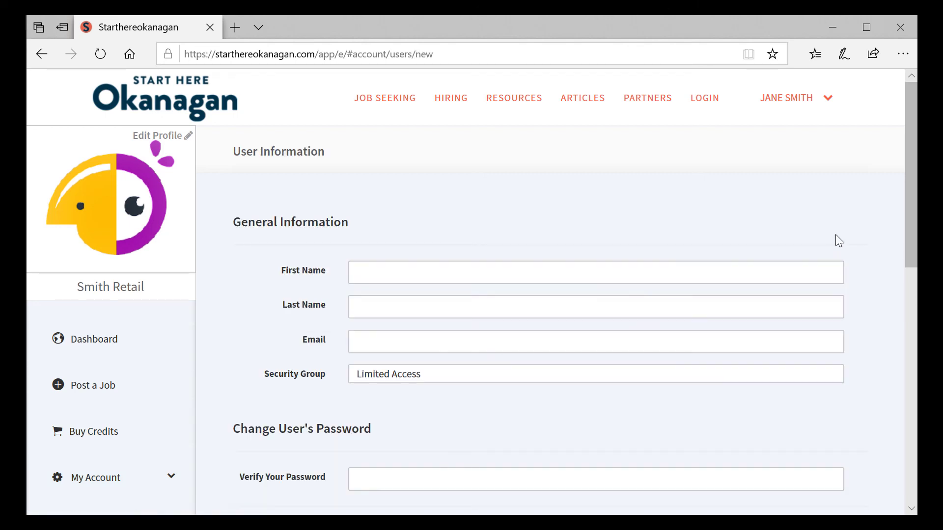
scroll(583, 353, "down", 1)
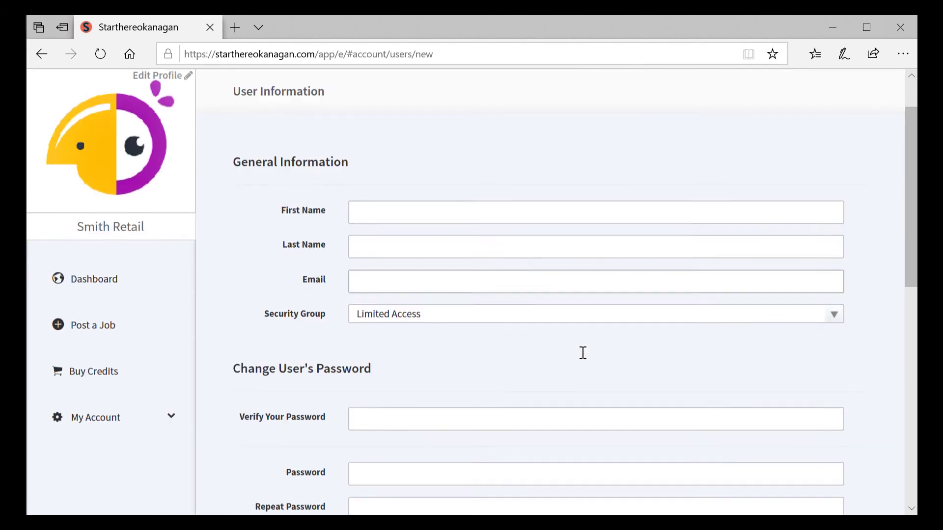
left_click(554, 306)
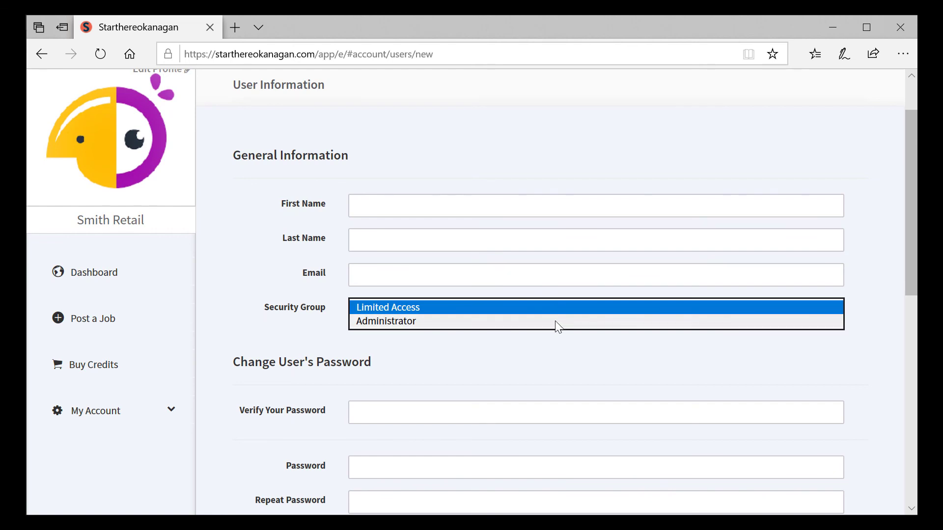
left_click(556, 322)
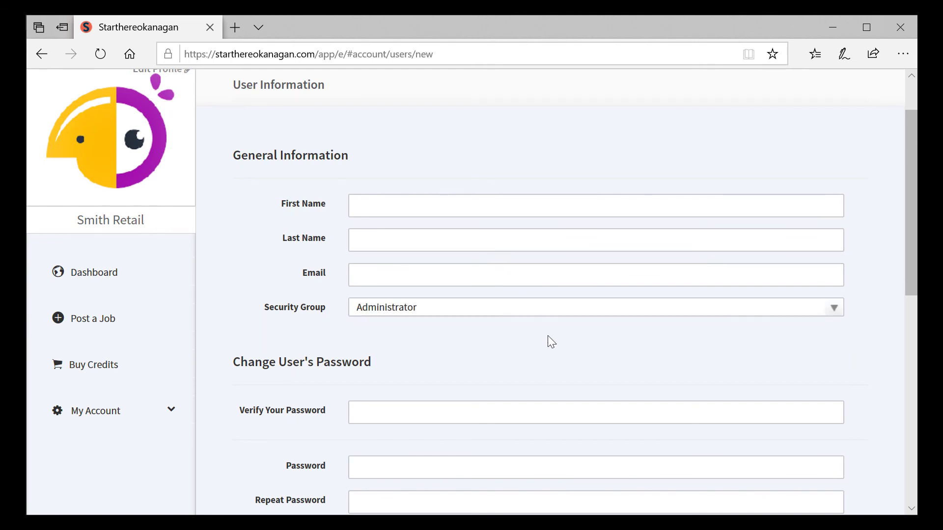
scroll(547, 335, "down", 3)
scroll(549, 336, "up", 3)
left_click(103, 282)
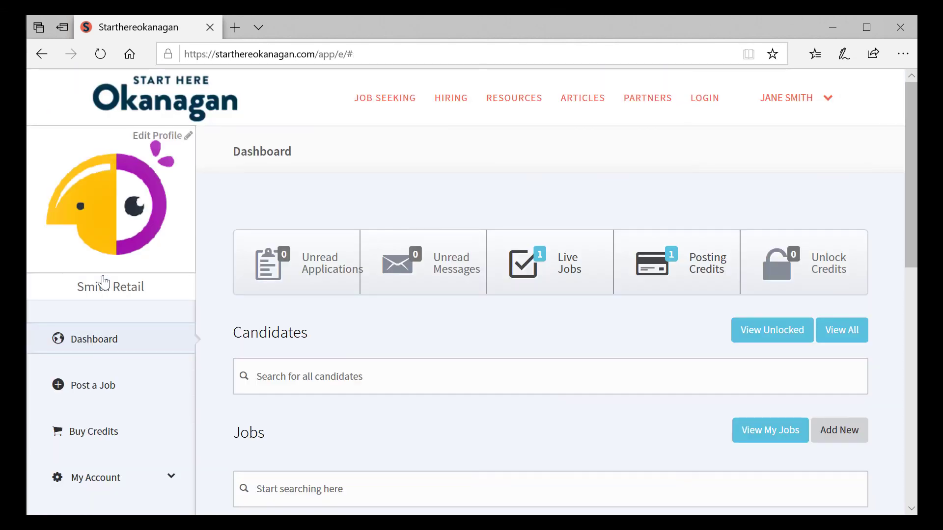